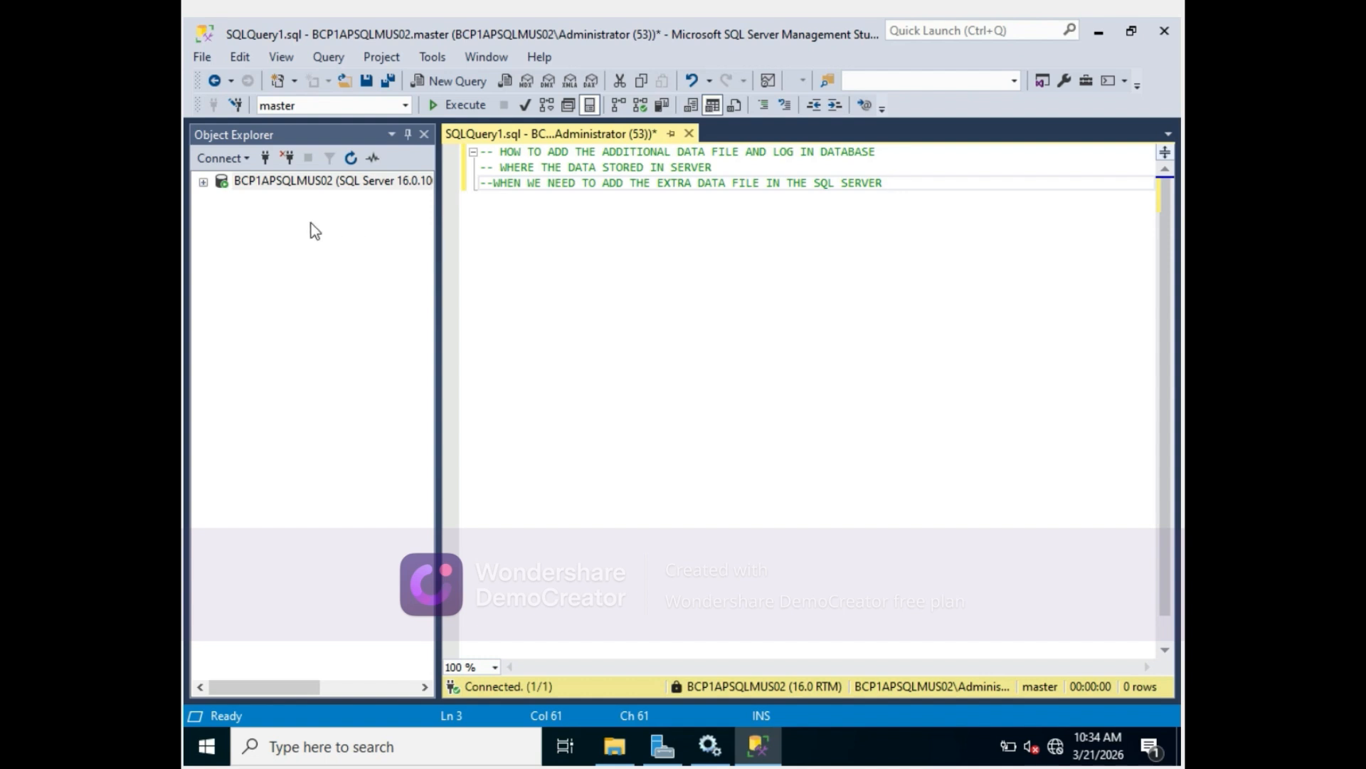
# Review the data and log files listed in the MICROSOFT database's properties, closing them without changes
pyautogui.click(203, 183)
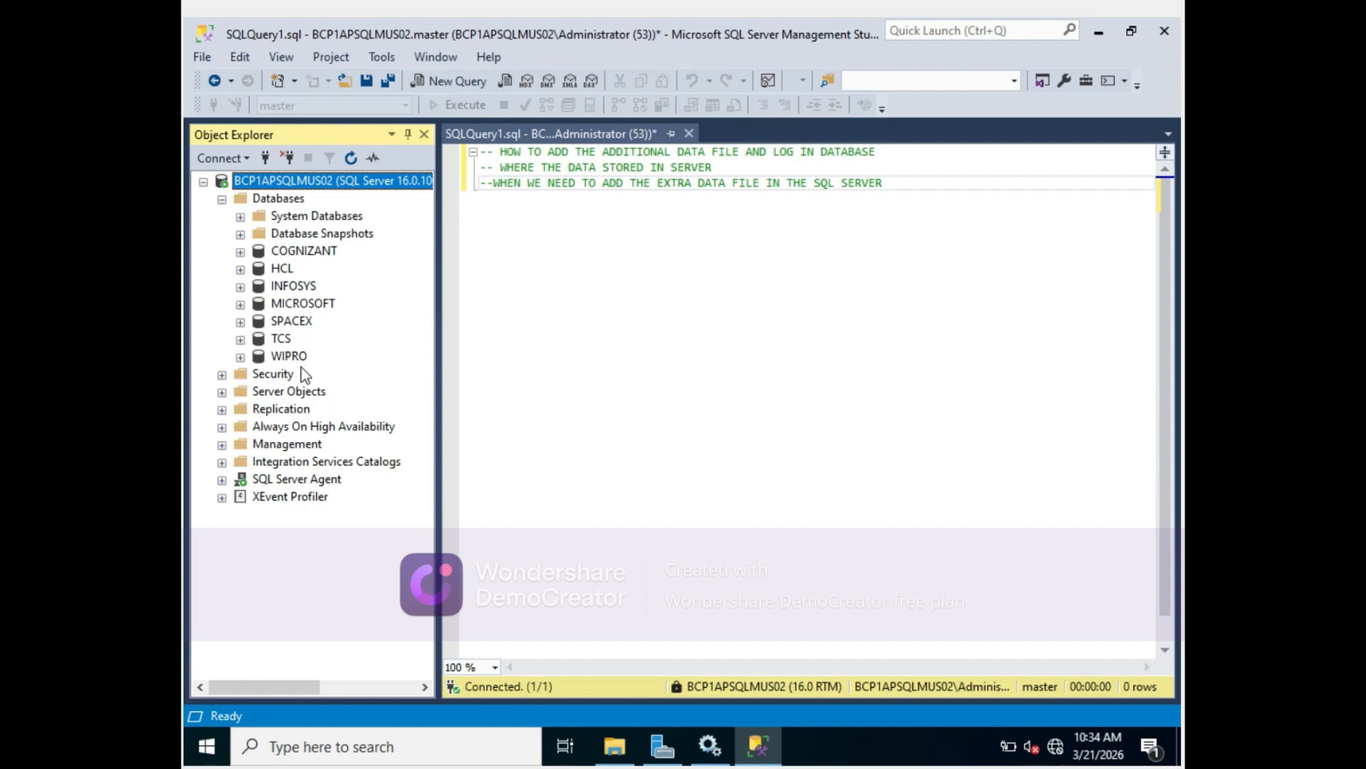
pyautogui.click(288, 306)
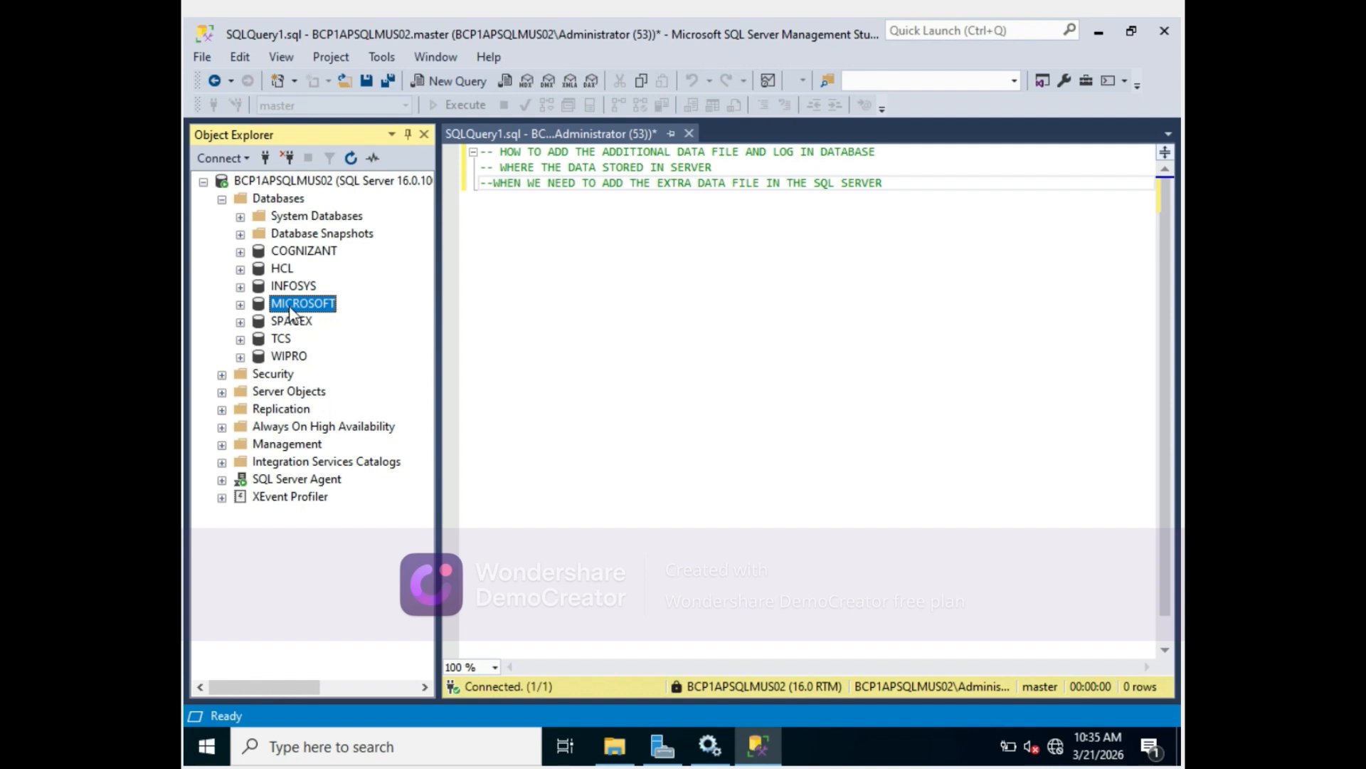
pyautogui.rightClick(289, 311)
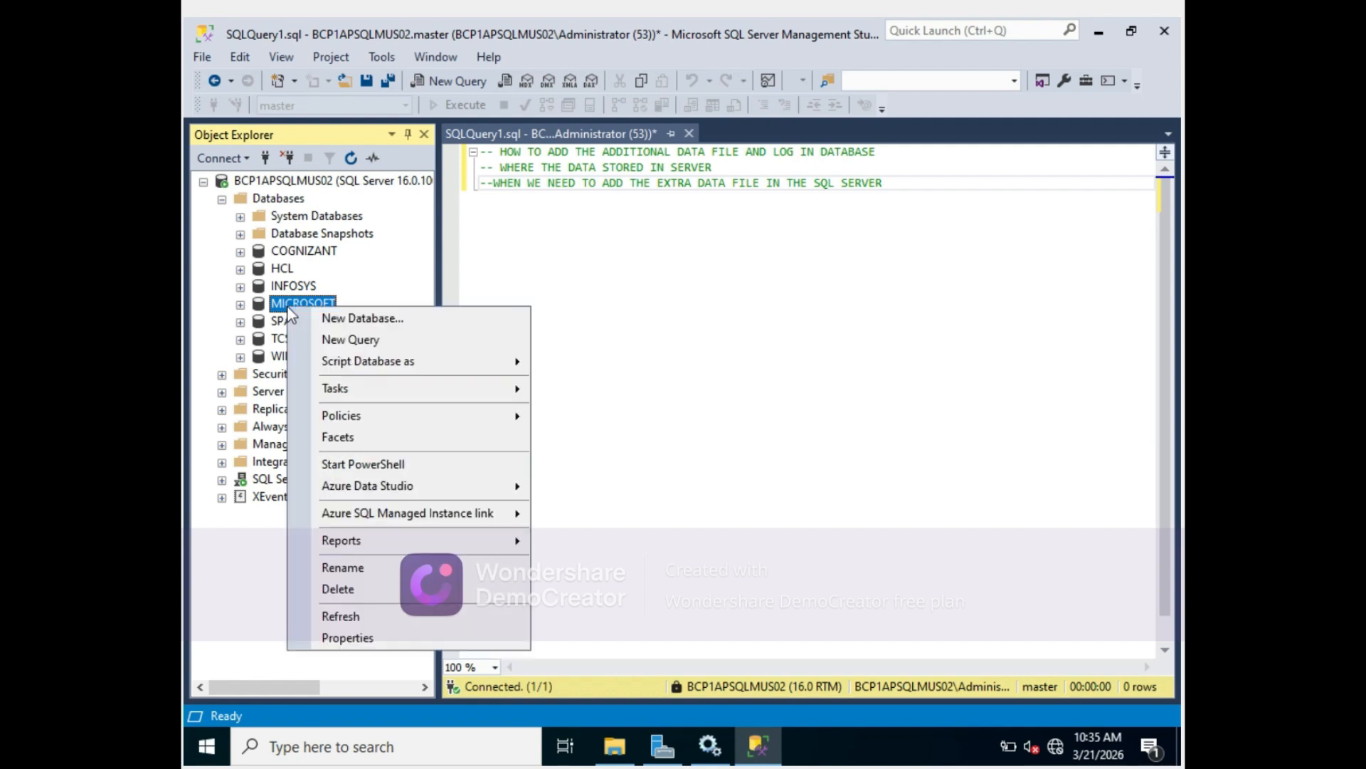
pyautogui.click(336, 643)
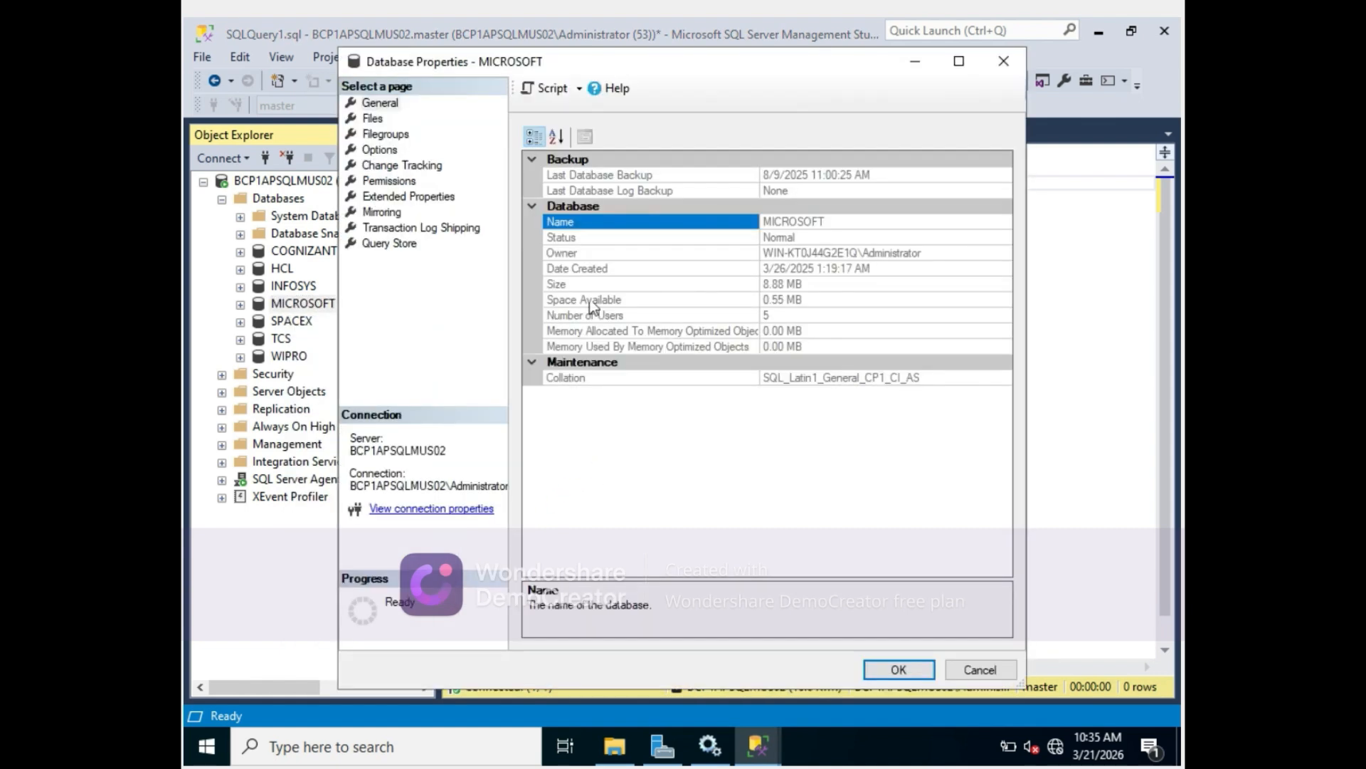
pyautogui.click(373, 122)
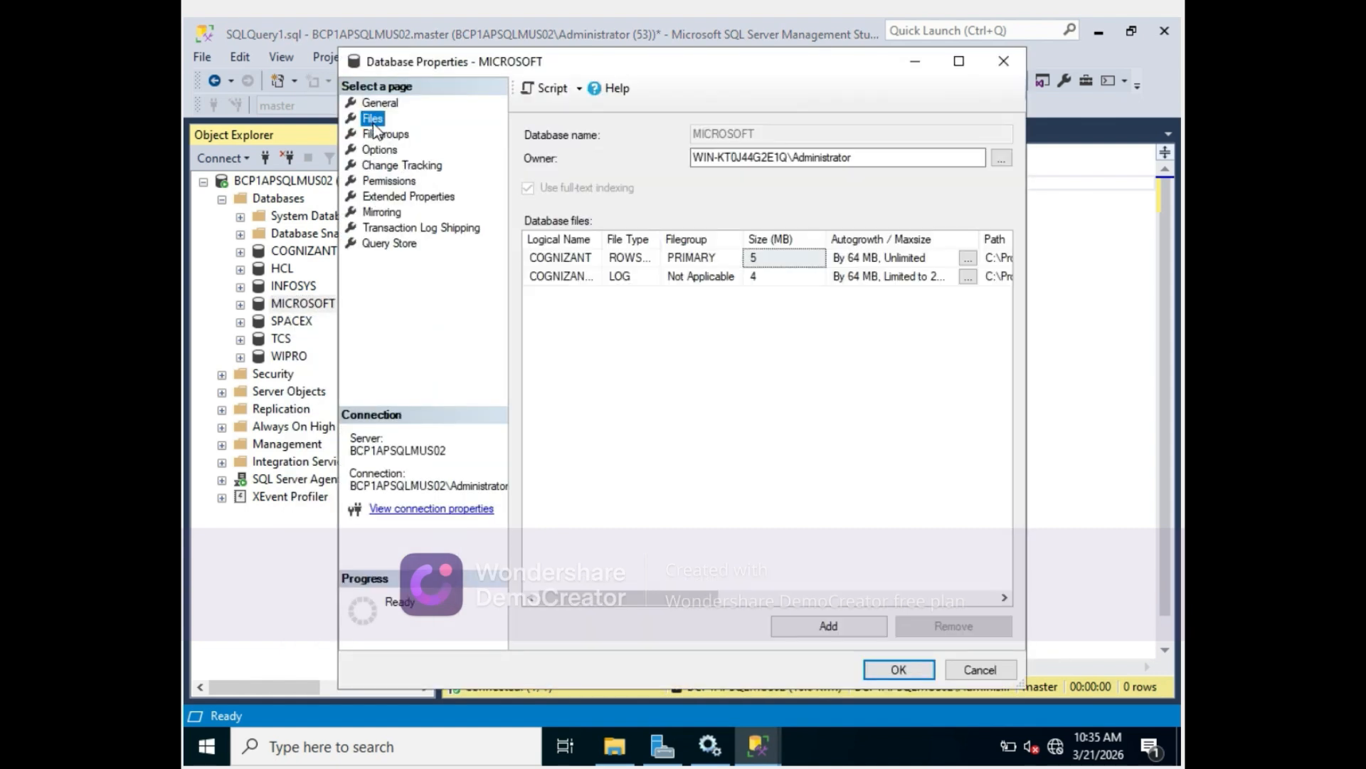
pyautogui.click(958, 61)
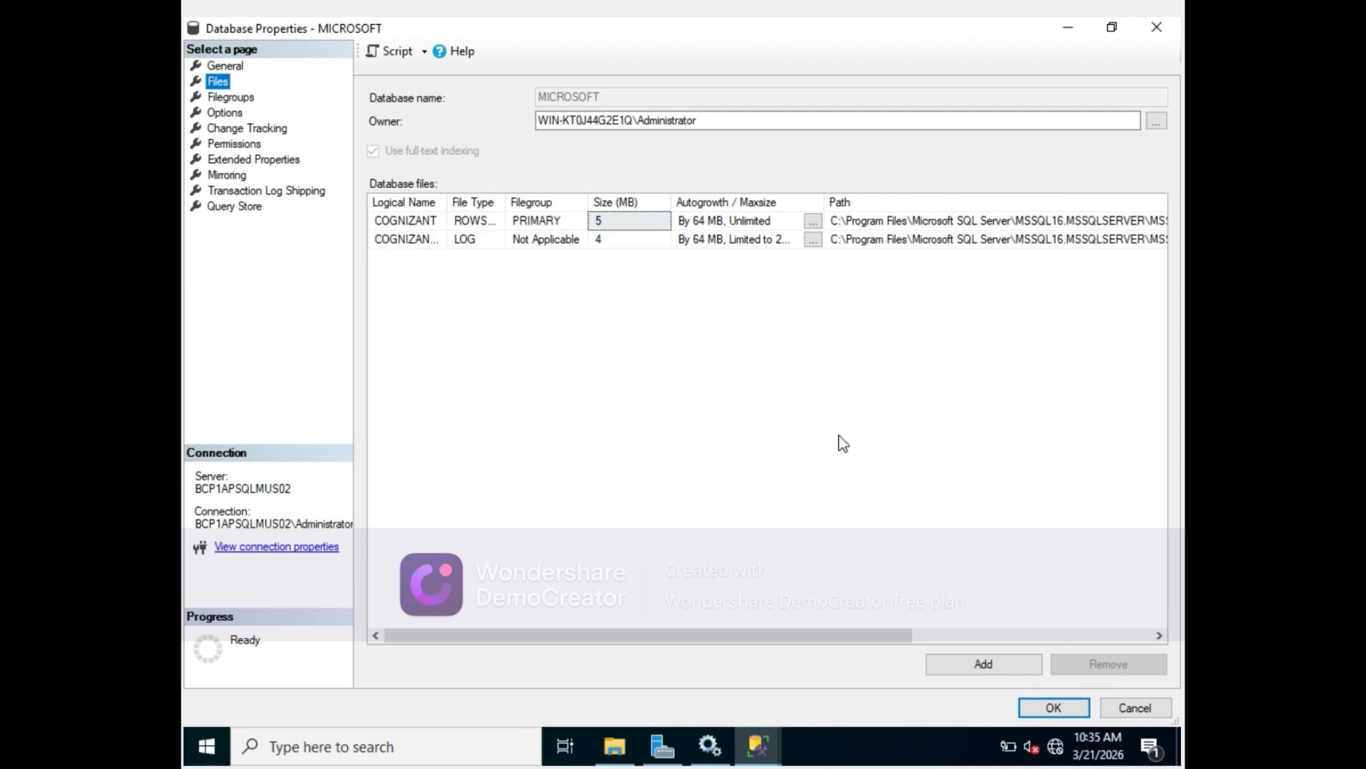
pyautogui.click(1139, 707)
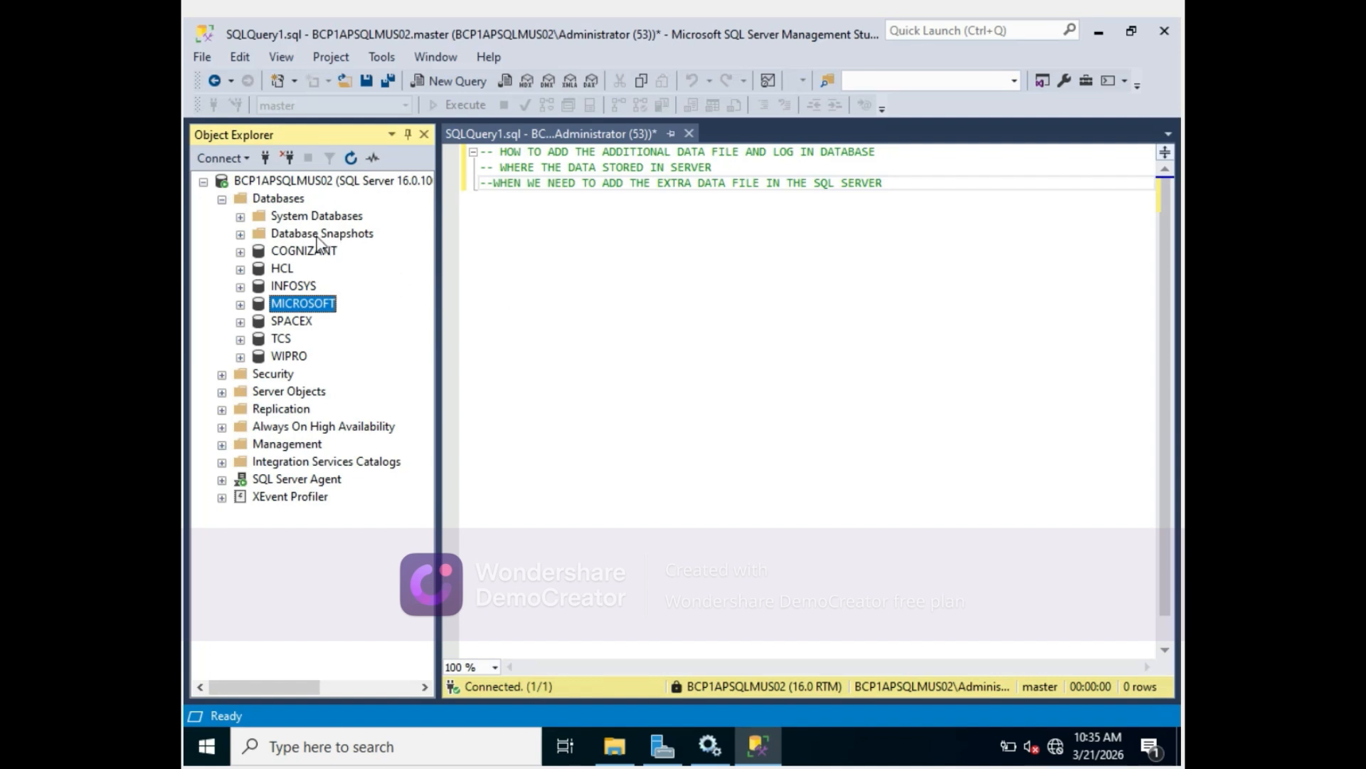
# Start creating a new database on the server and maximize its setup window
pyautogui.rightClick(271, 198)
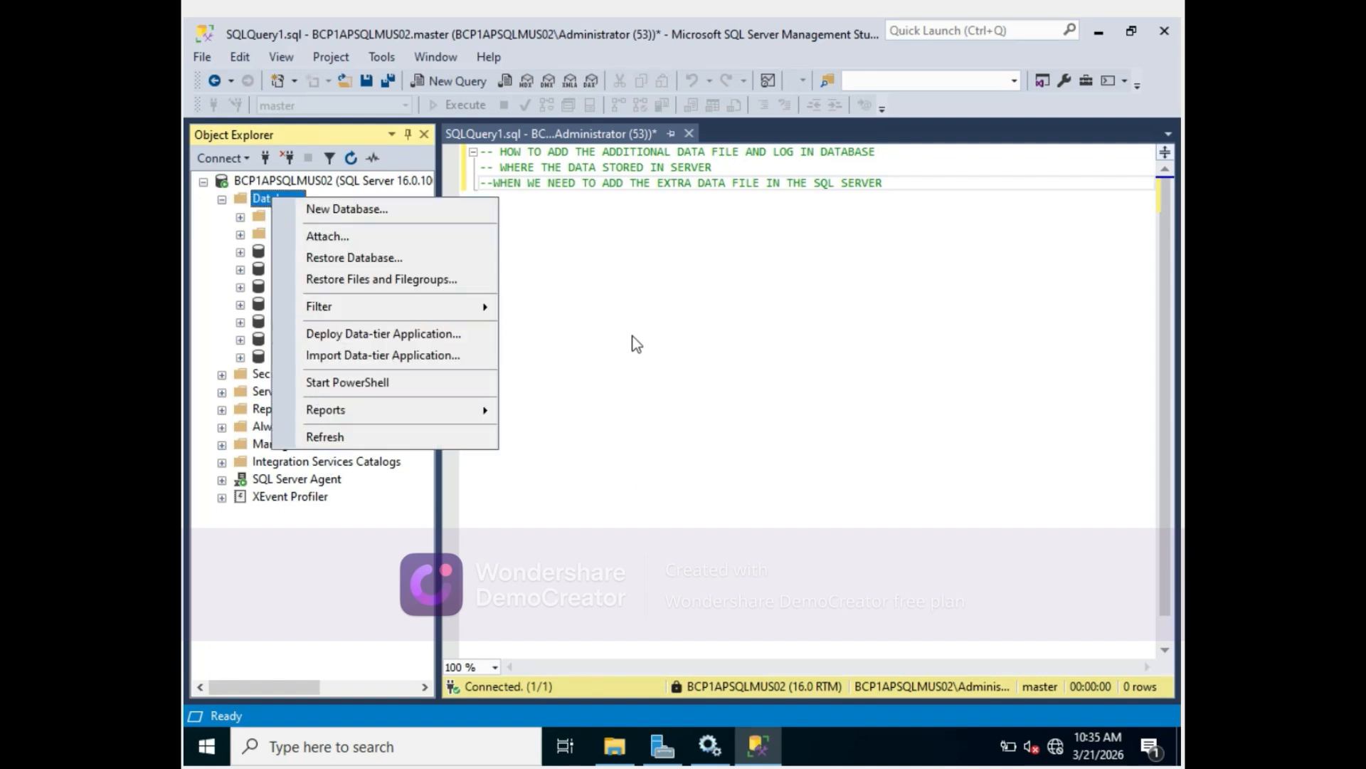
pyautogui.click(549, 355)
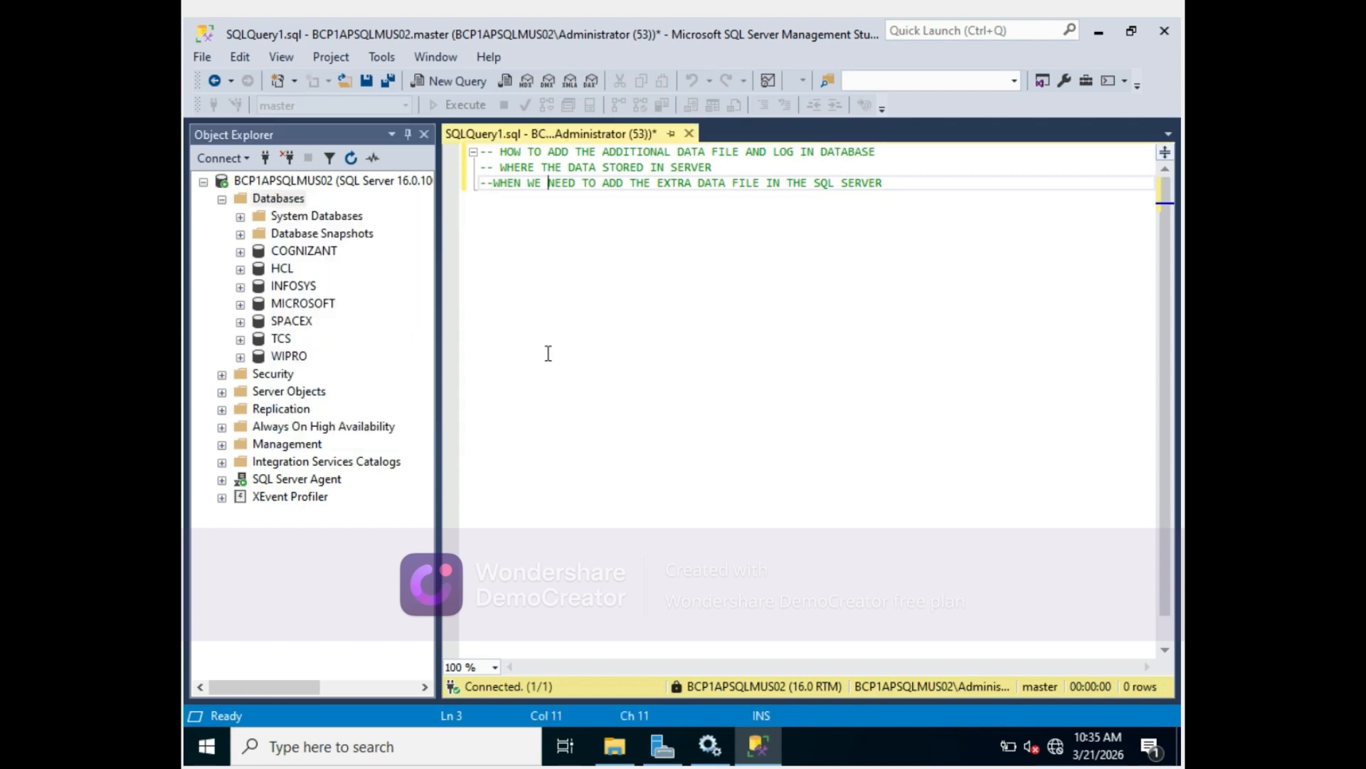
pyautogui.rightClick(275, 197)
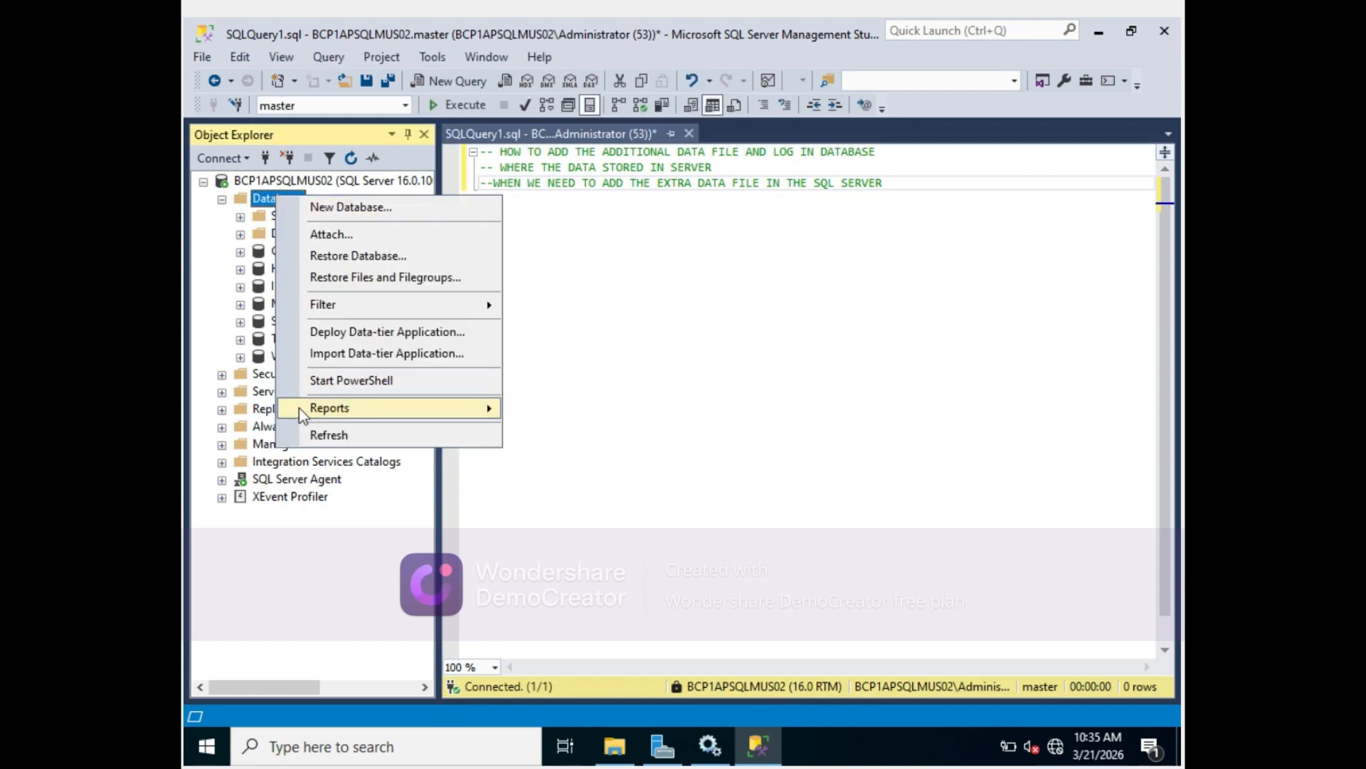
pyautogui.click(317, 214)
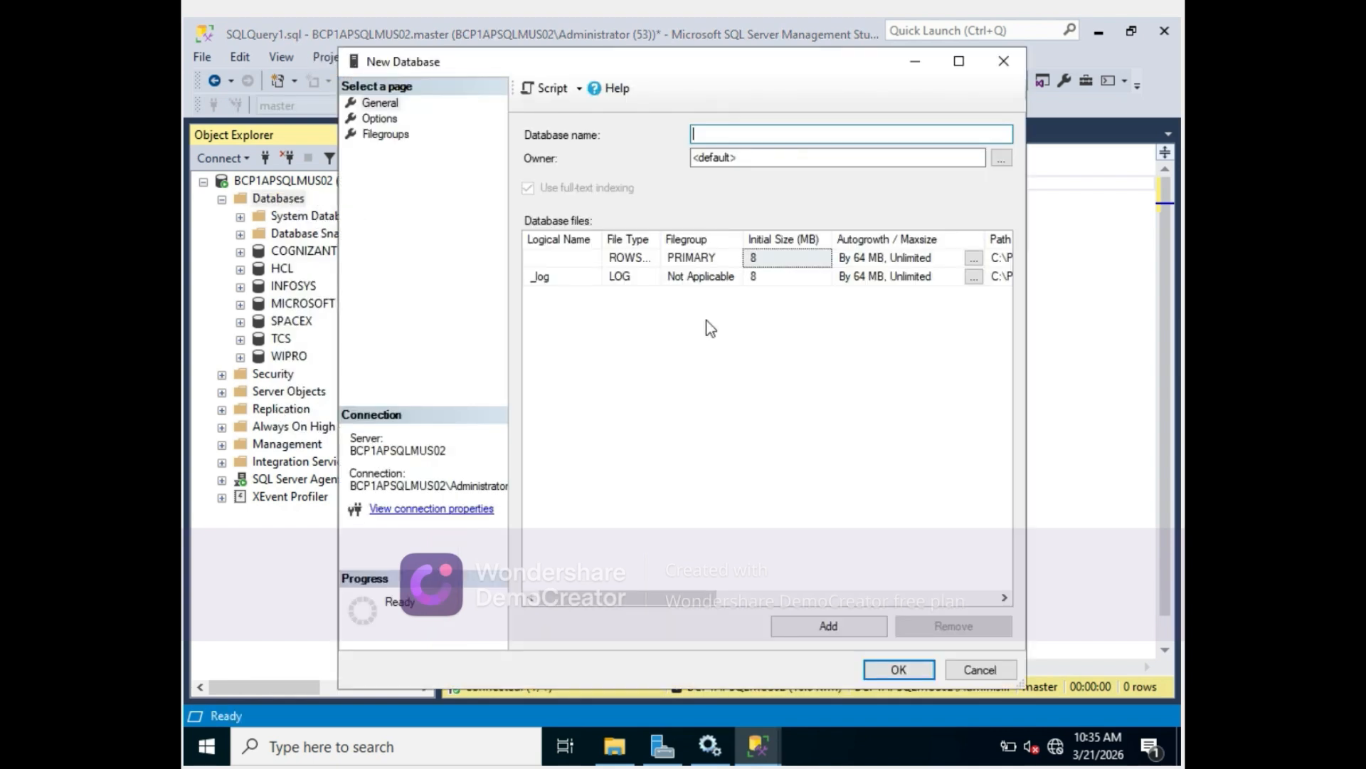
pyautogui.click(961, 63)
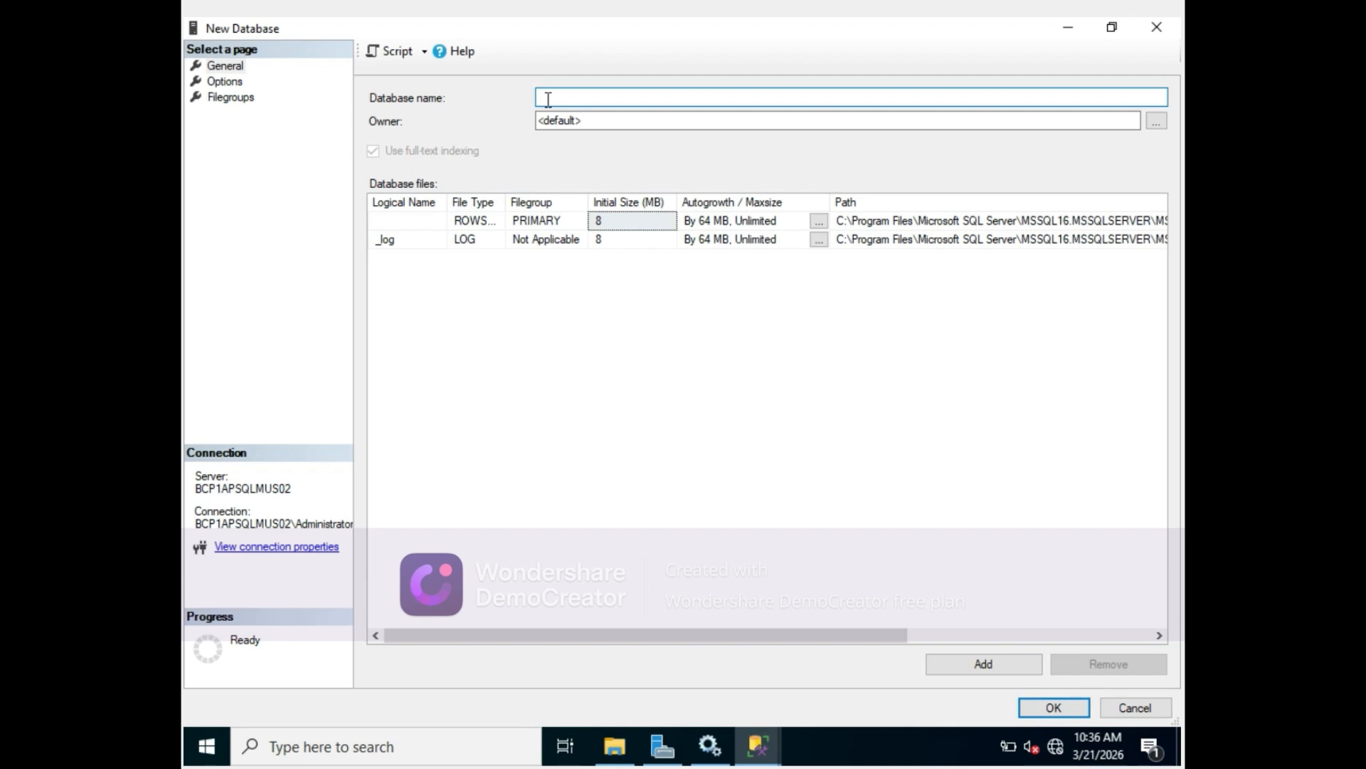
# Name the new database IRAN
pyautogui.write('OIL_FIELD')
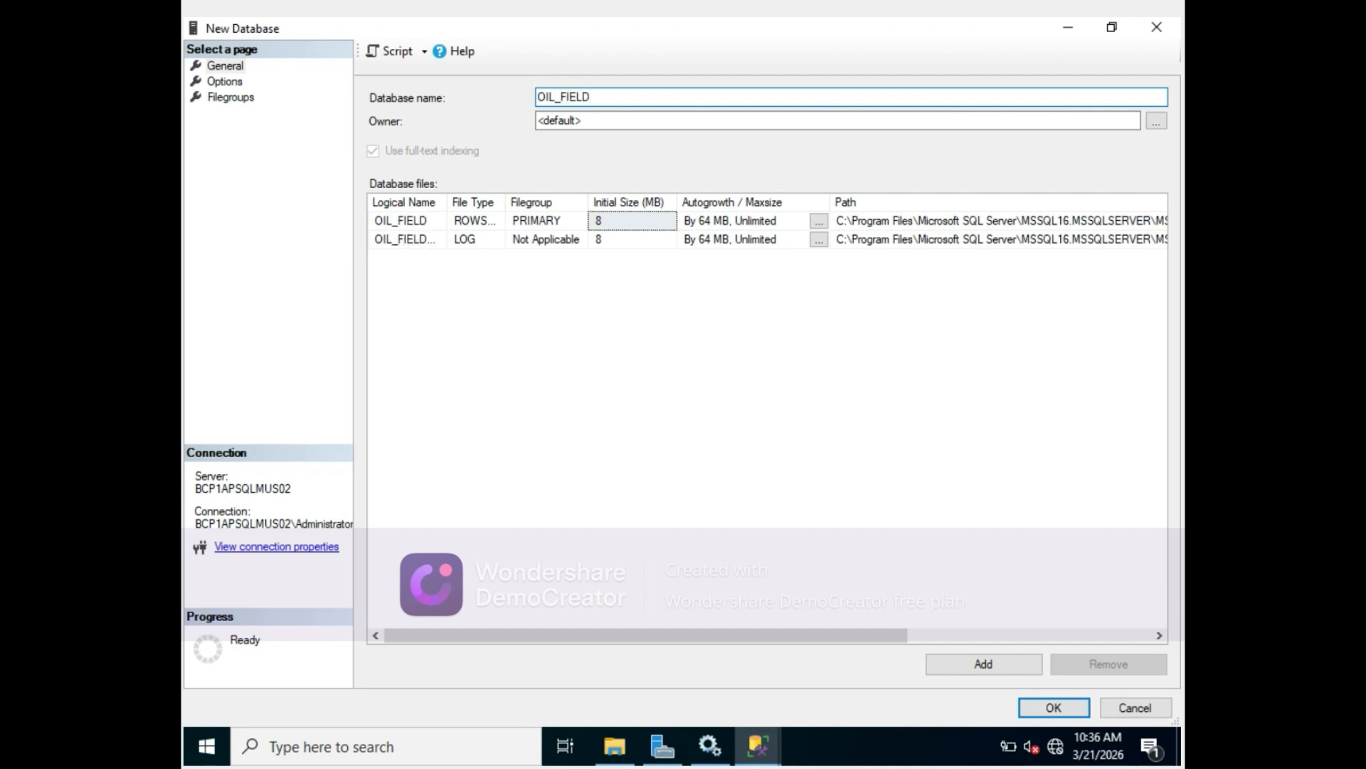
pyautogui.press('BackSpace')
pyautogui.press('BackSpace')
pyautogui.press('BackSpace')
pyautogui.press('BackSpace')
pyautogui.press('BackSpace')
pyautogui.press('BackSpace')
pyautogui.press('BackSpace')
pyautogui.press('BackSpace')
pyautogui.press('BackSpace')
pyautogui.write('IR')
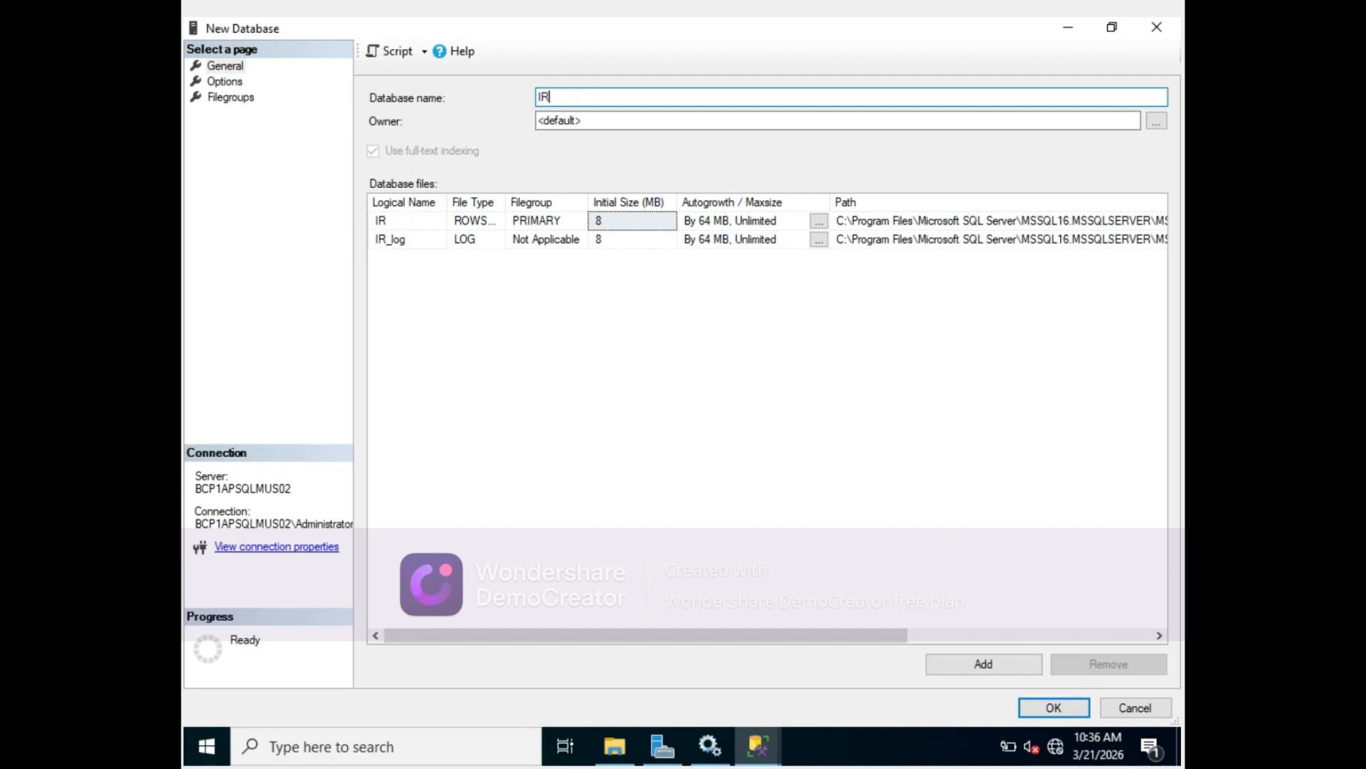
pyautogui.write('AN')
# Set the initial size of the IRAN data file to 10 MB
pyautogui.click(622, 222)
pyautogui.press('BackSpace')
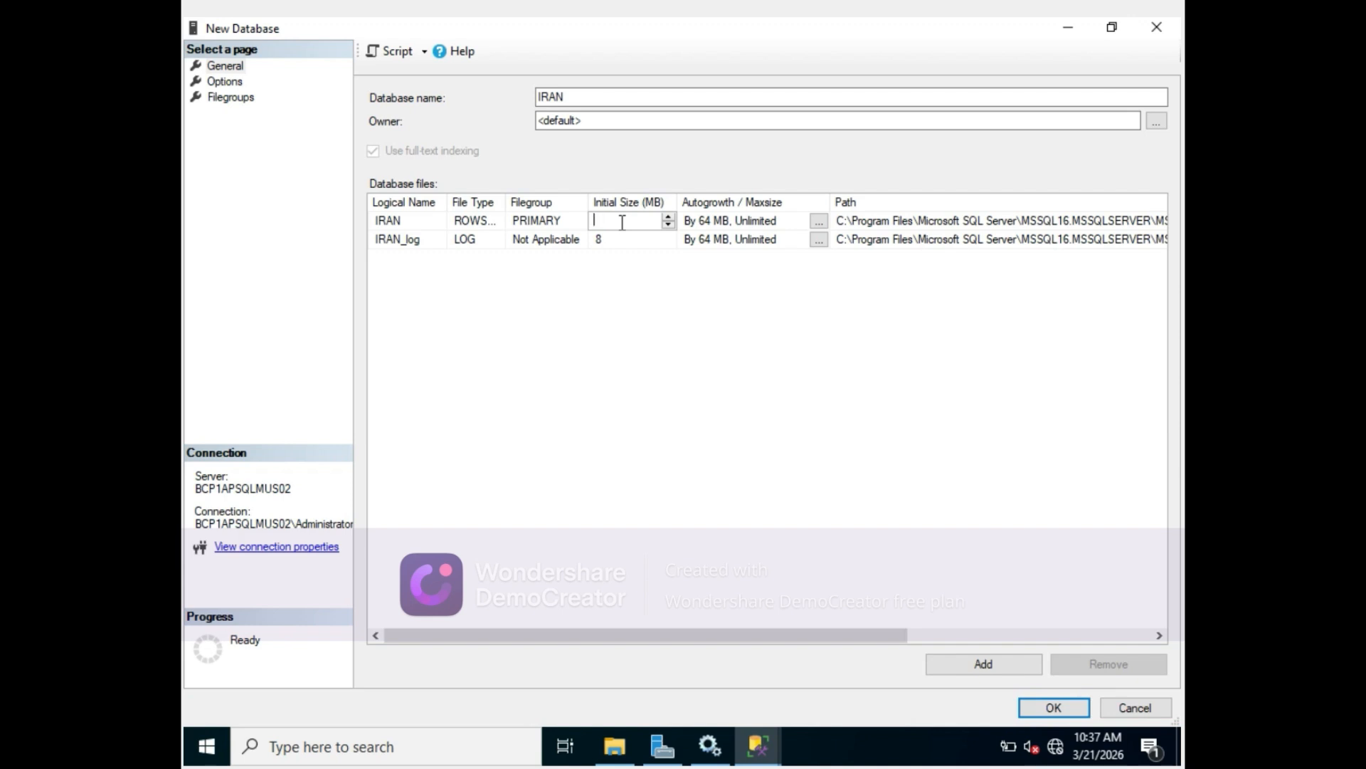
pyautogui.write('10')
pyautogui.click(624, 241)
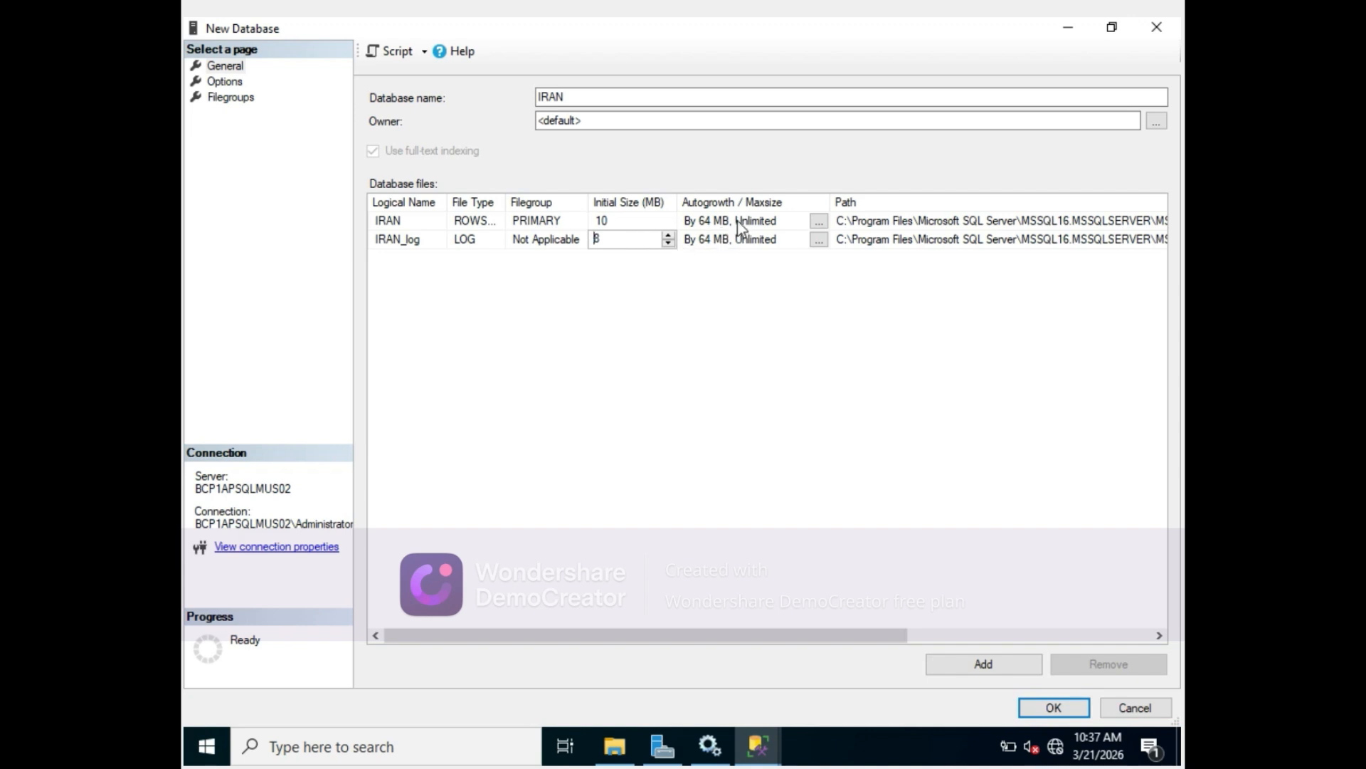
# Inspect the autogrowth and maximum file size options of the IRAN data file without applying any change
pyautogui.click(819, 224)
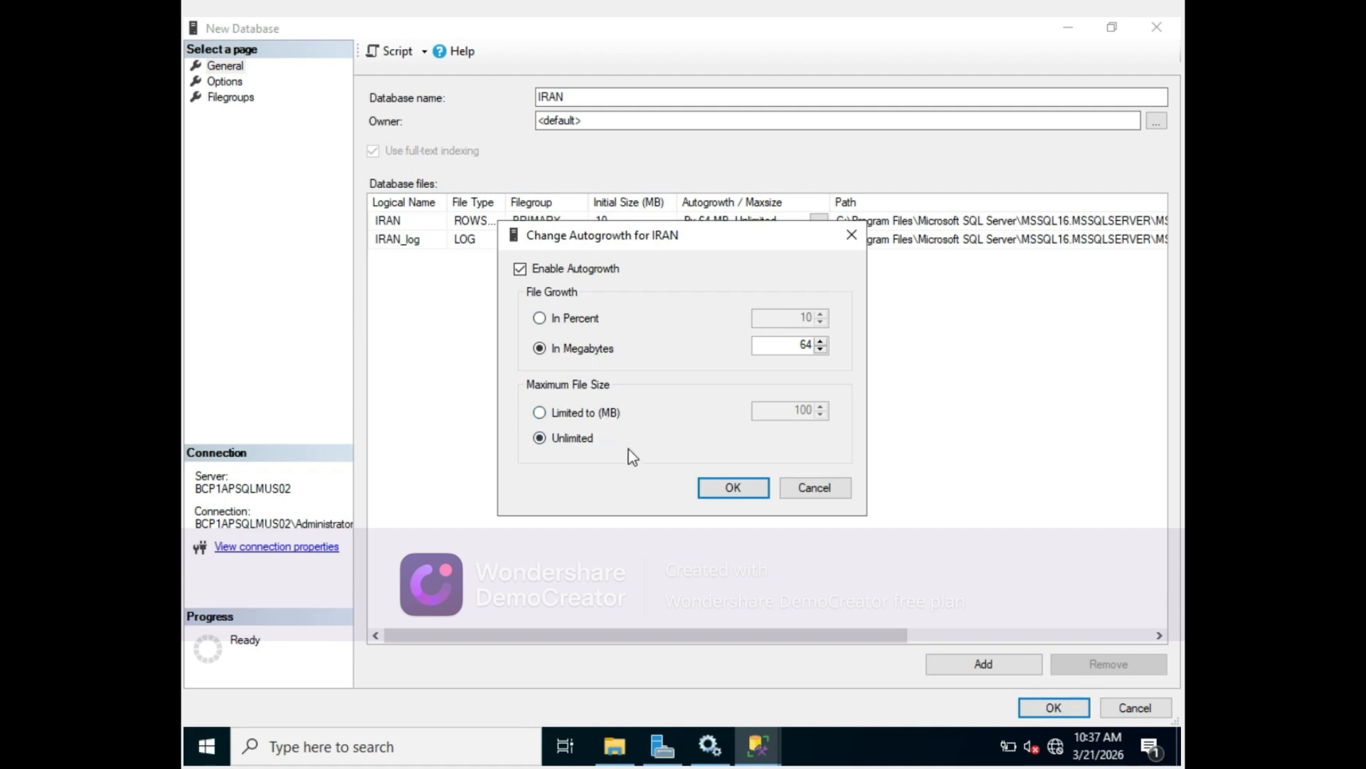
pyautogui.click(540, 413)
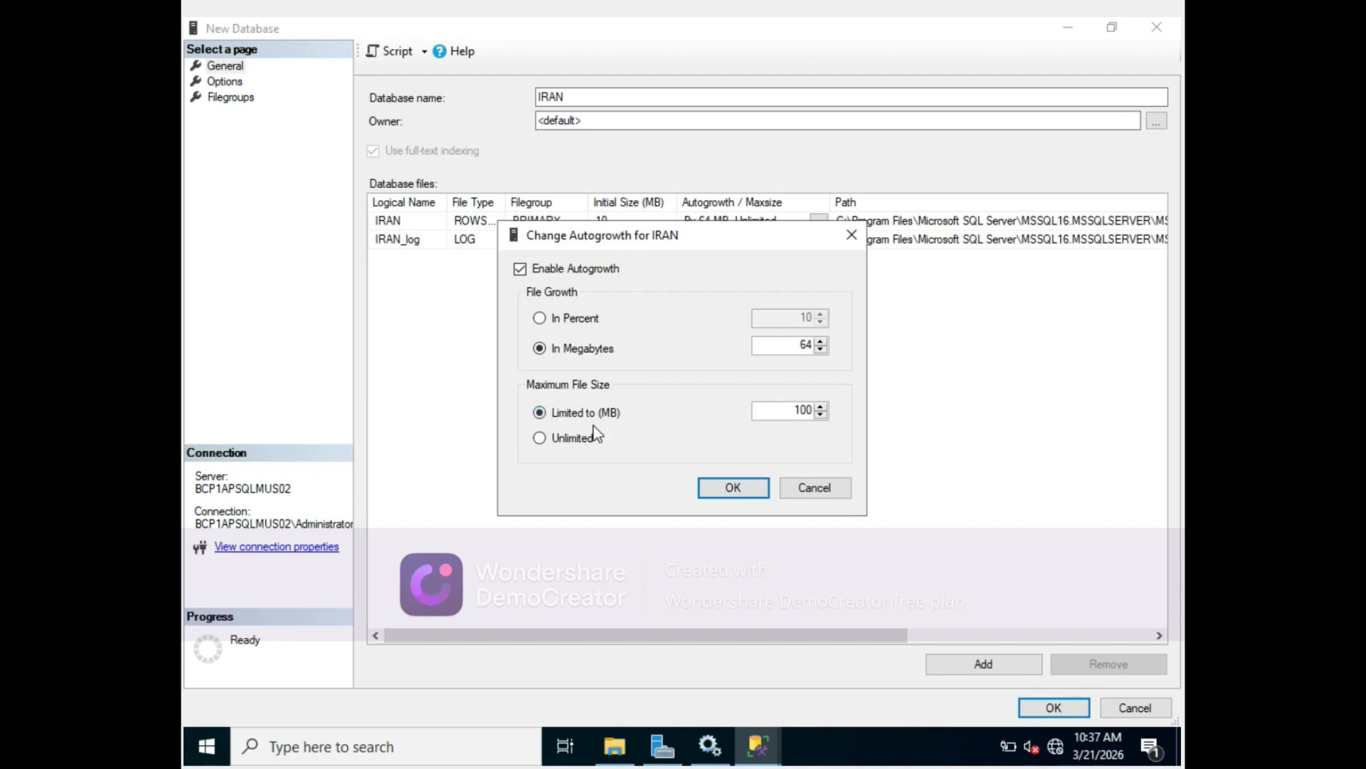
pyautogui.click(826, 490)
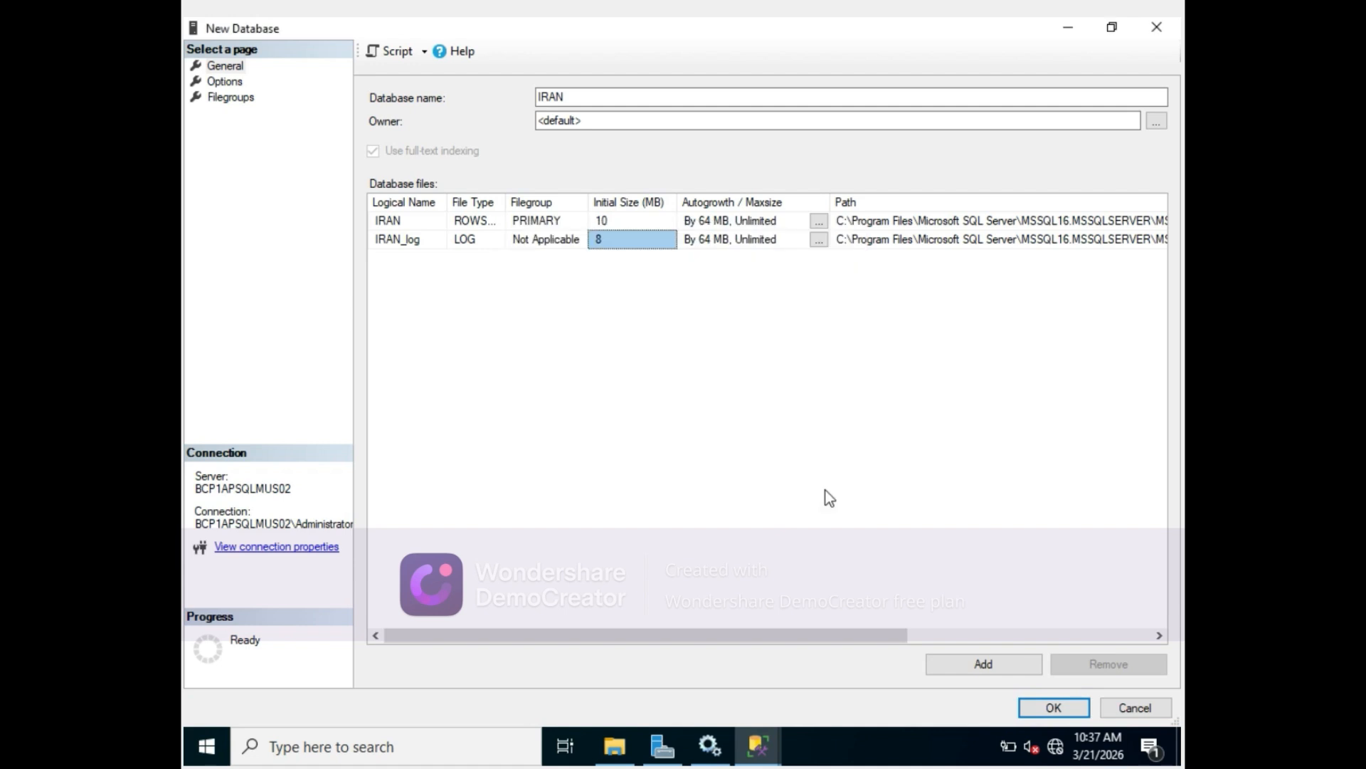
# Copy the full storage path of the IRAN data file
pyautogui.click(1160, 635)
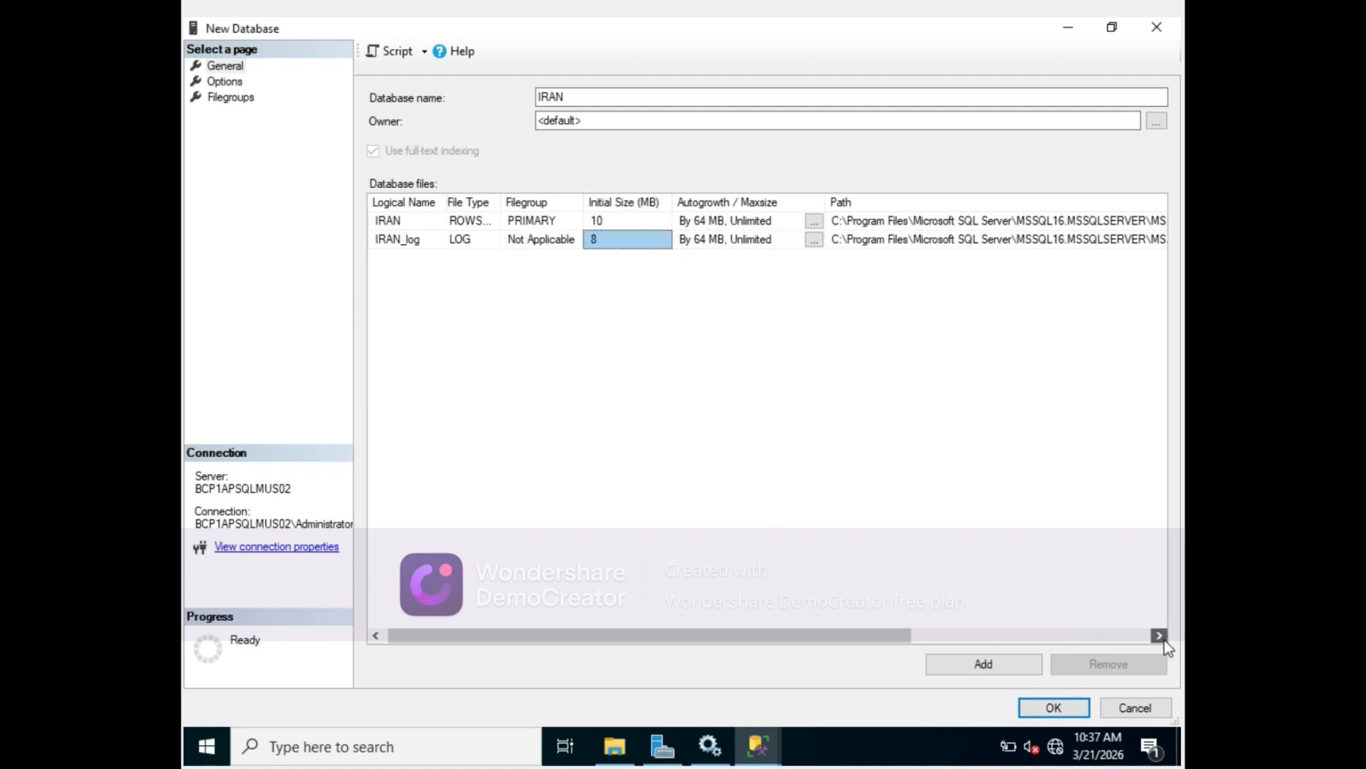
pyautogui.moveTo(1164, 639); pyautogui.dragTo(1164, 639)
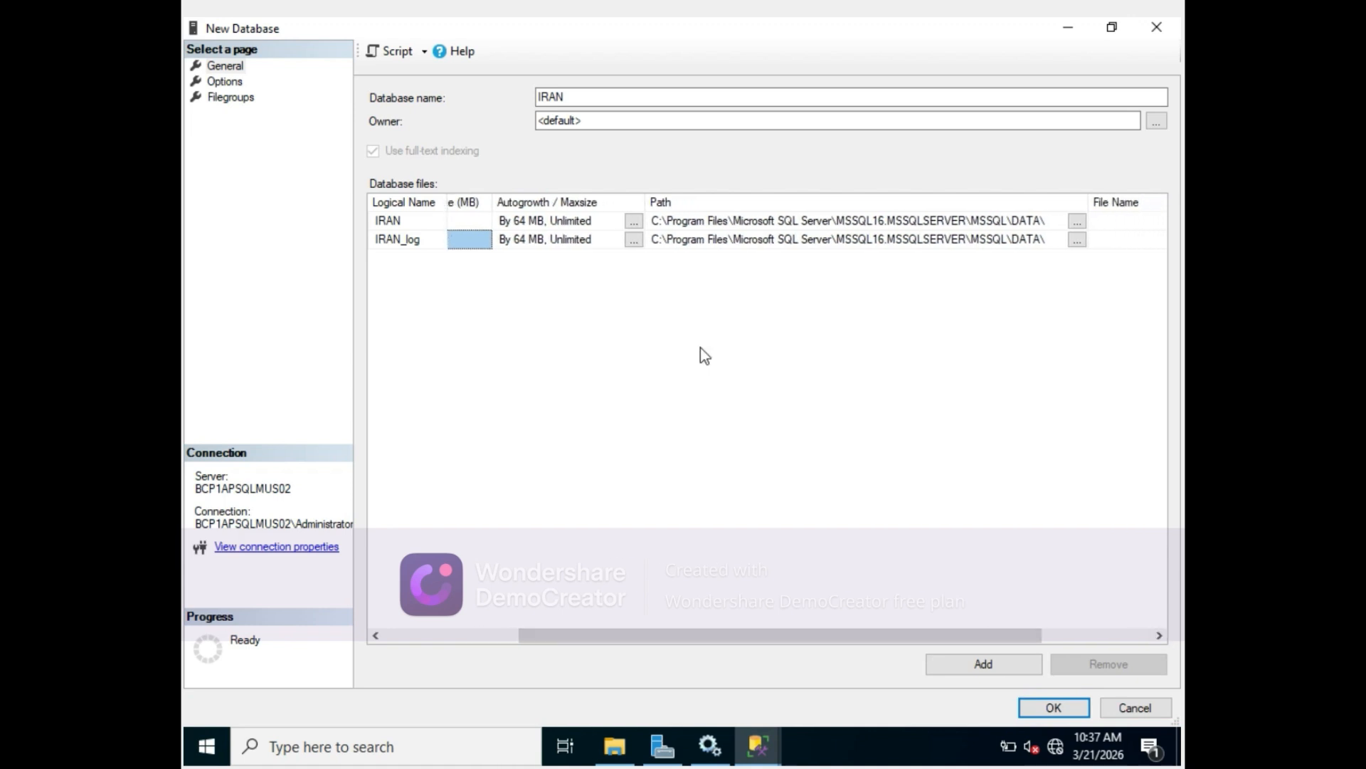
pyautogui.click(818, 220)
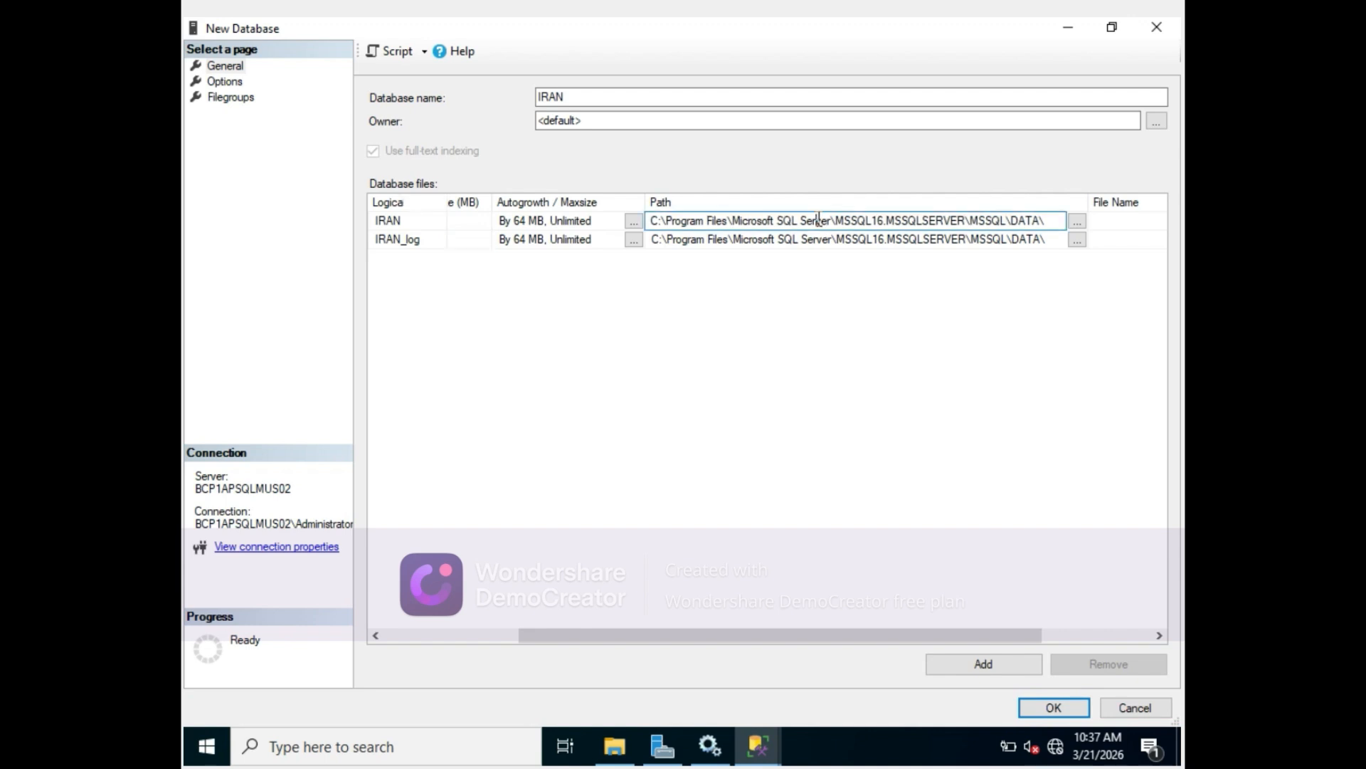
pyautogui.hotkey('ctrl', 'a')
pyautogui.hotkey('ctrl', 'c')
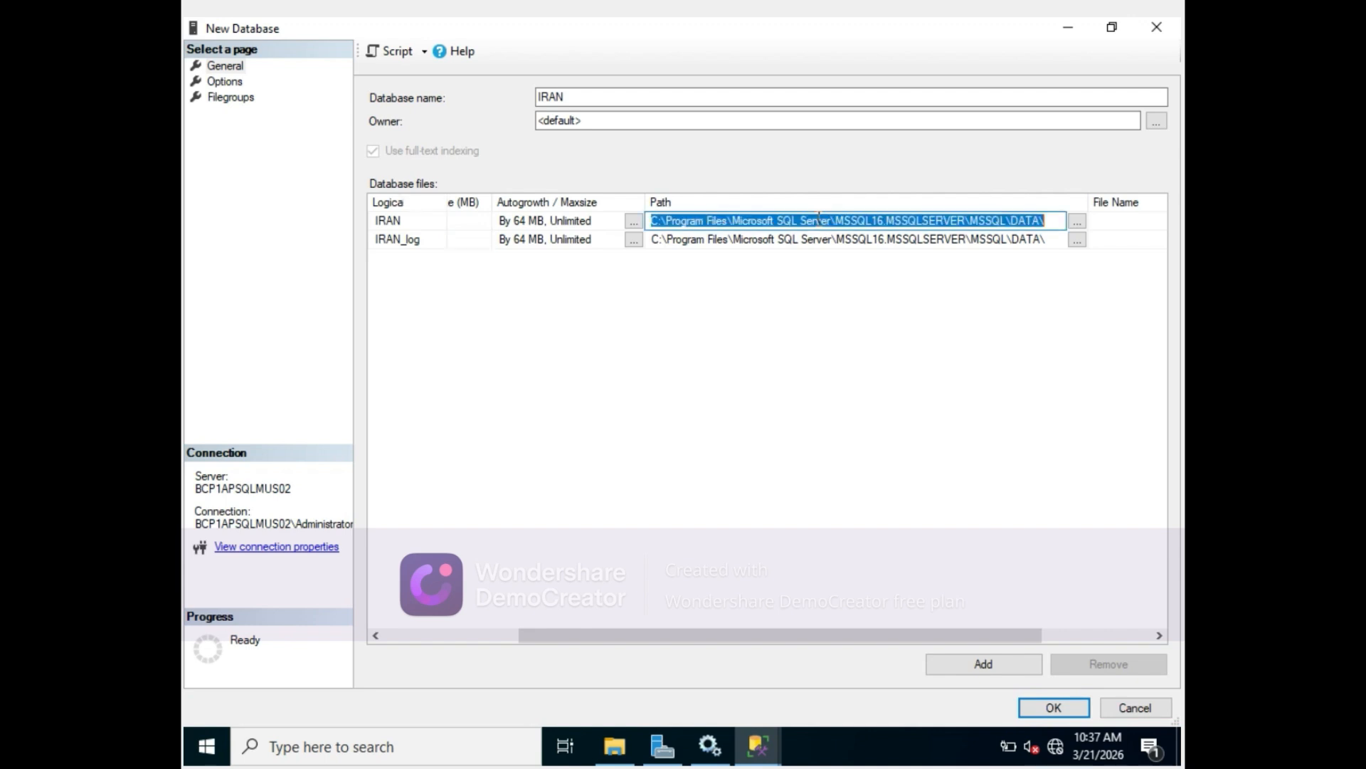
# Switch to File Explorer, go to the copied DATA folder path and examine the database files stored there
pyautogui.click(615, 748)
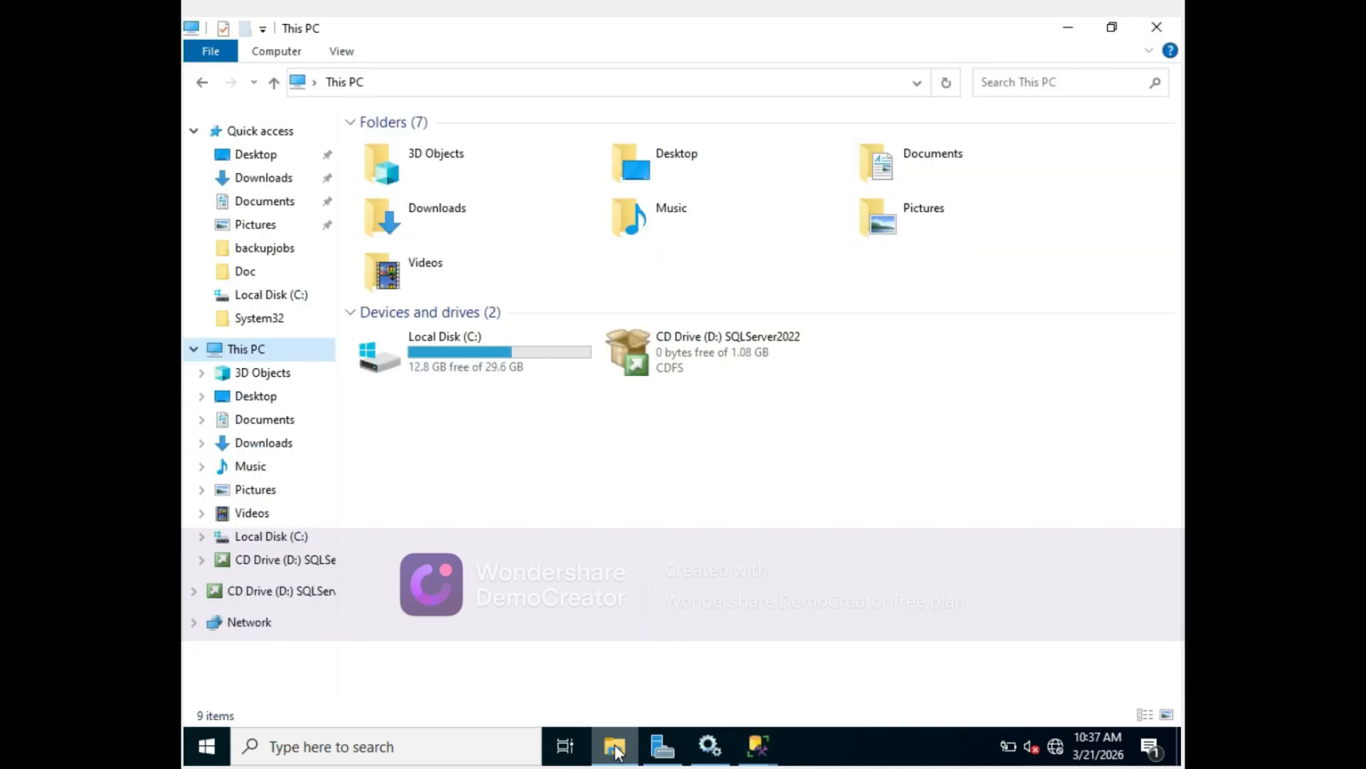
pyautogui.click(429, 82)
pyautogui.press('BackSpace')
pyautogui.hotkey('ctrl', 'v')
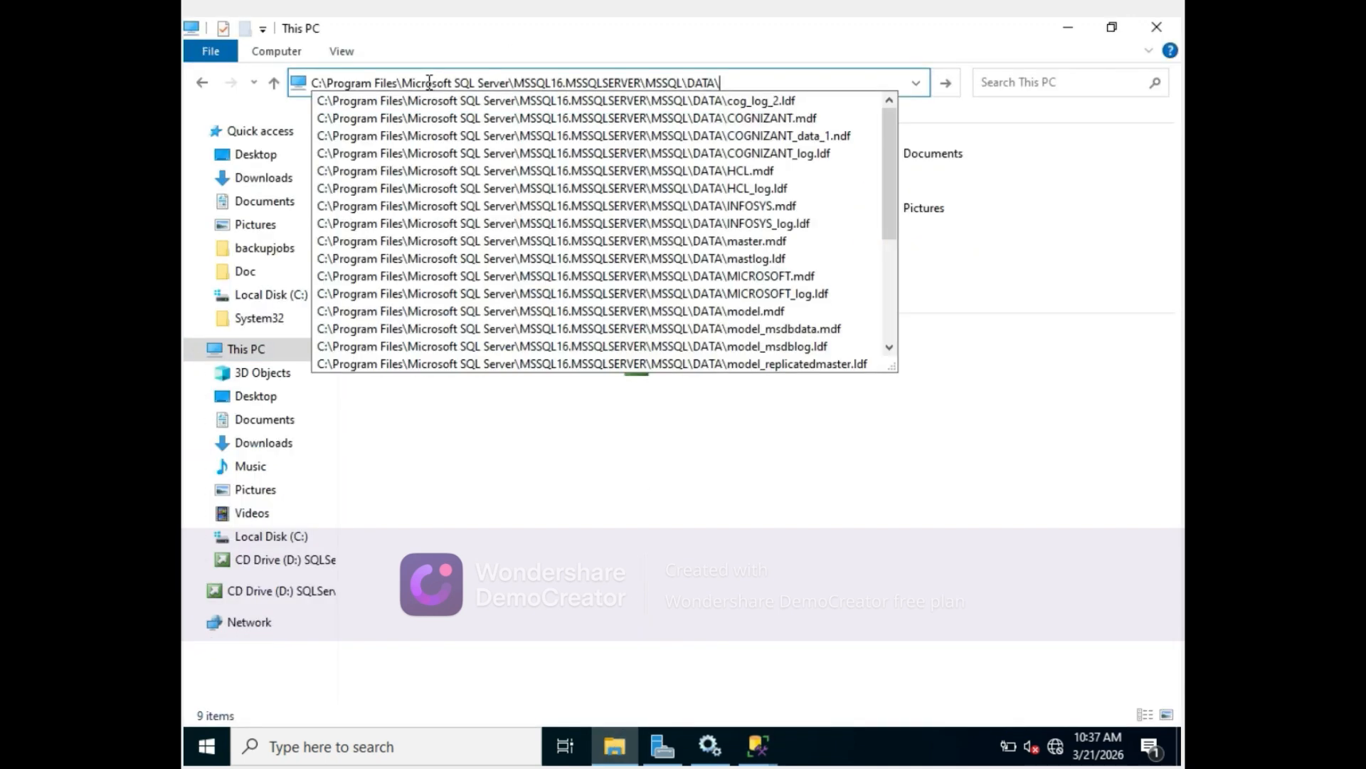
pyautogui.press('Return')
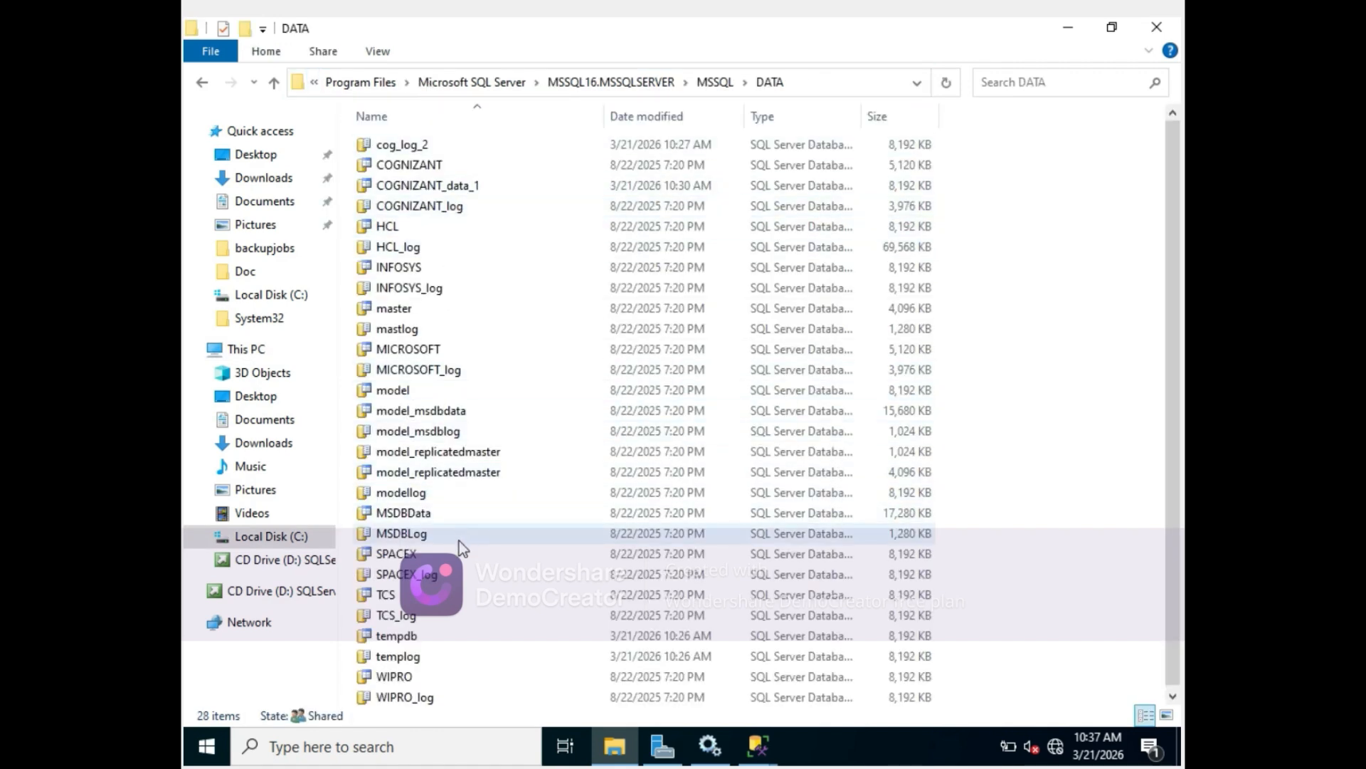
pyautogui.scroll(-1, 459, 601)
pyautogui.scroll(1, 459, 601)
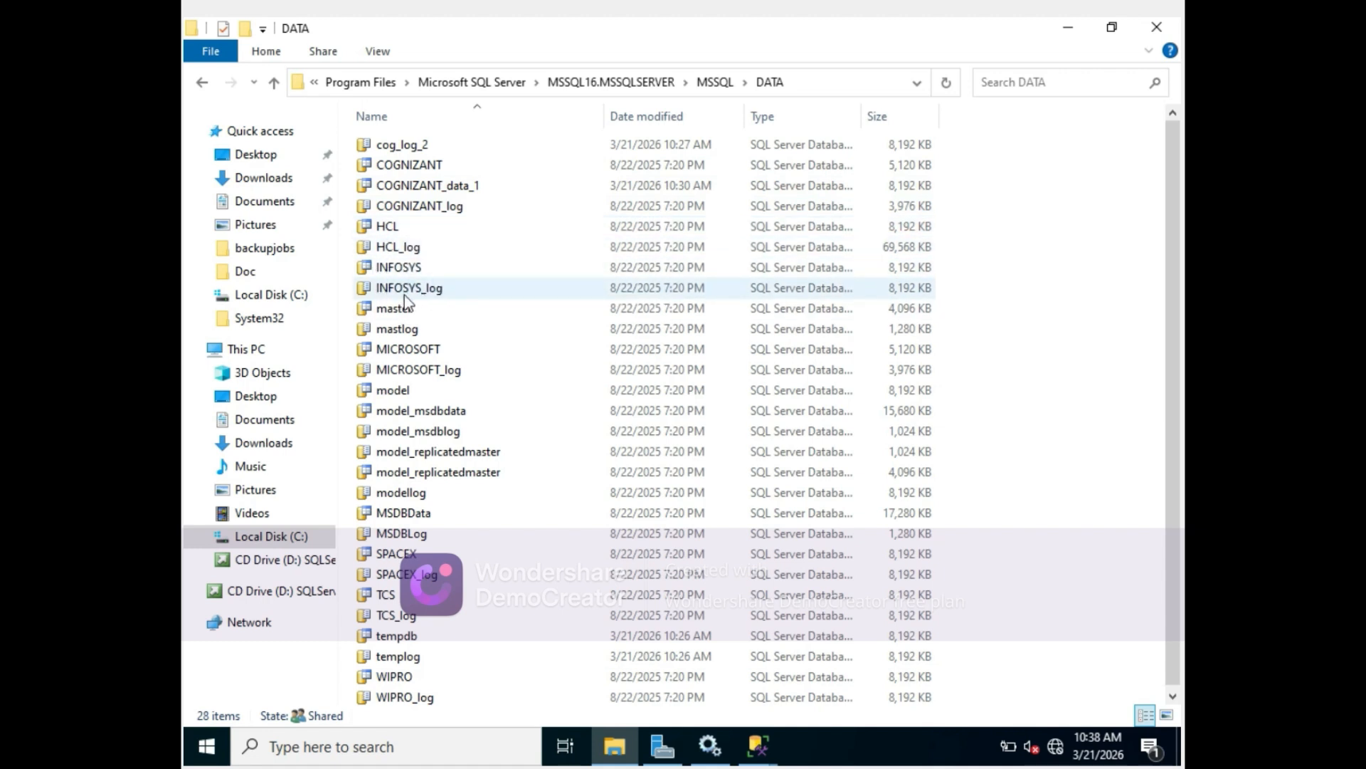
# Return to the New Database window, place it beside the DATA folder's file list and create the IRAN database
pyautogui.moveTo(752, 746)
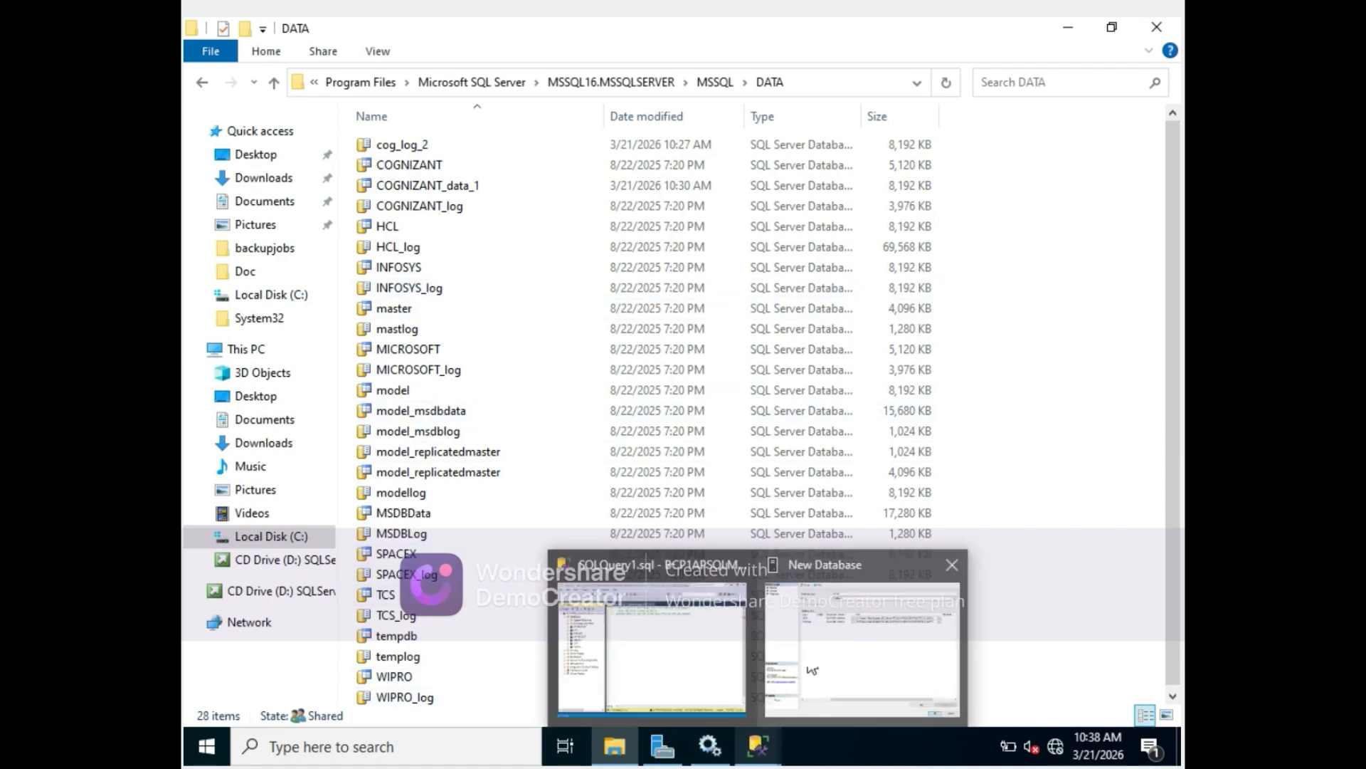
pyautogui.click(832, 630)
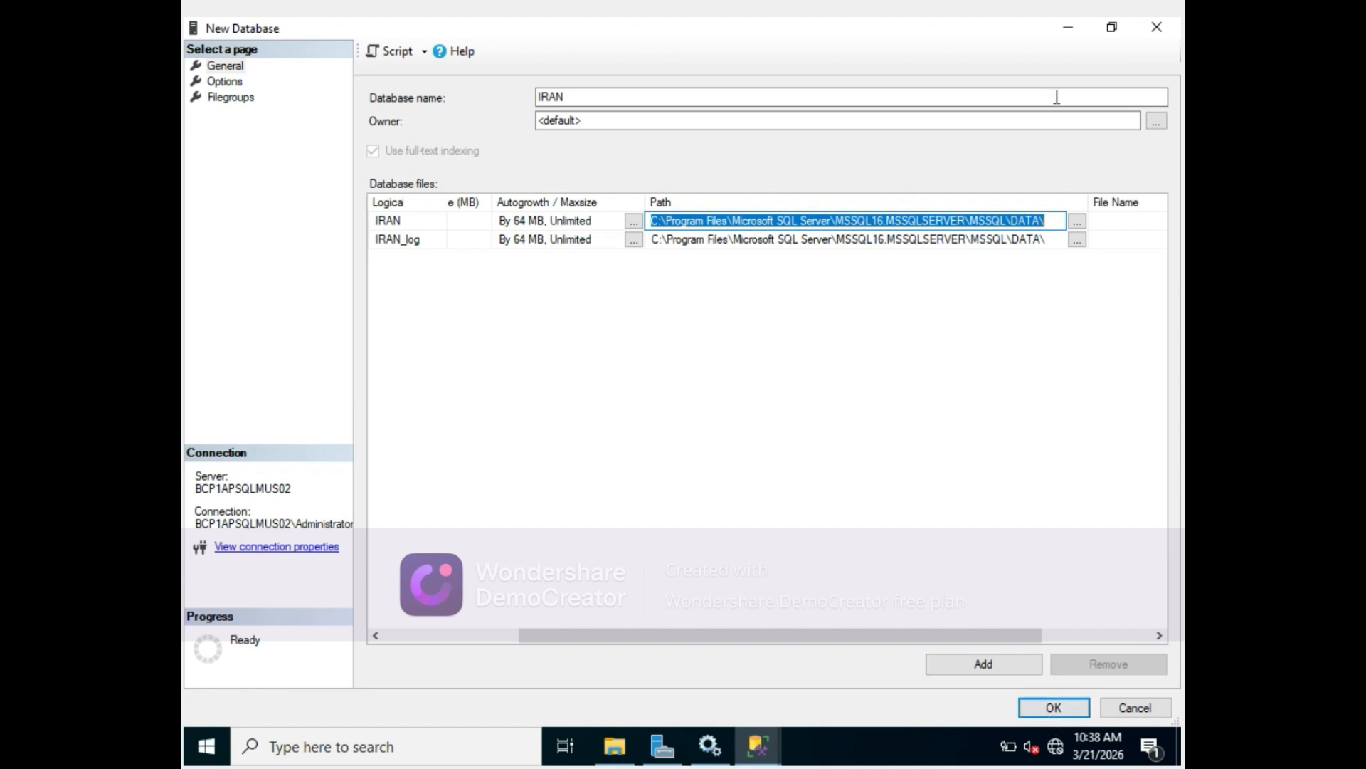
pyautogui.click(1113, 27)
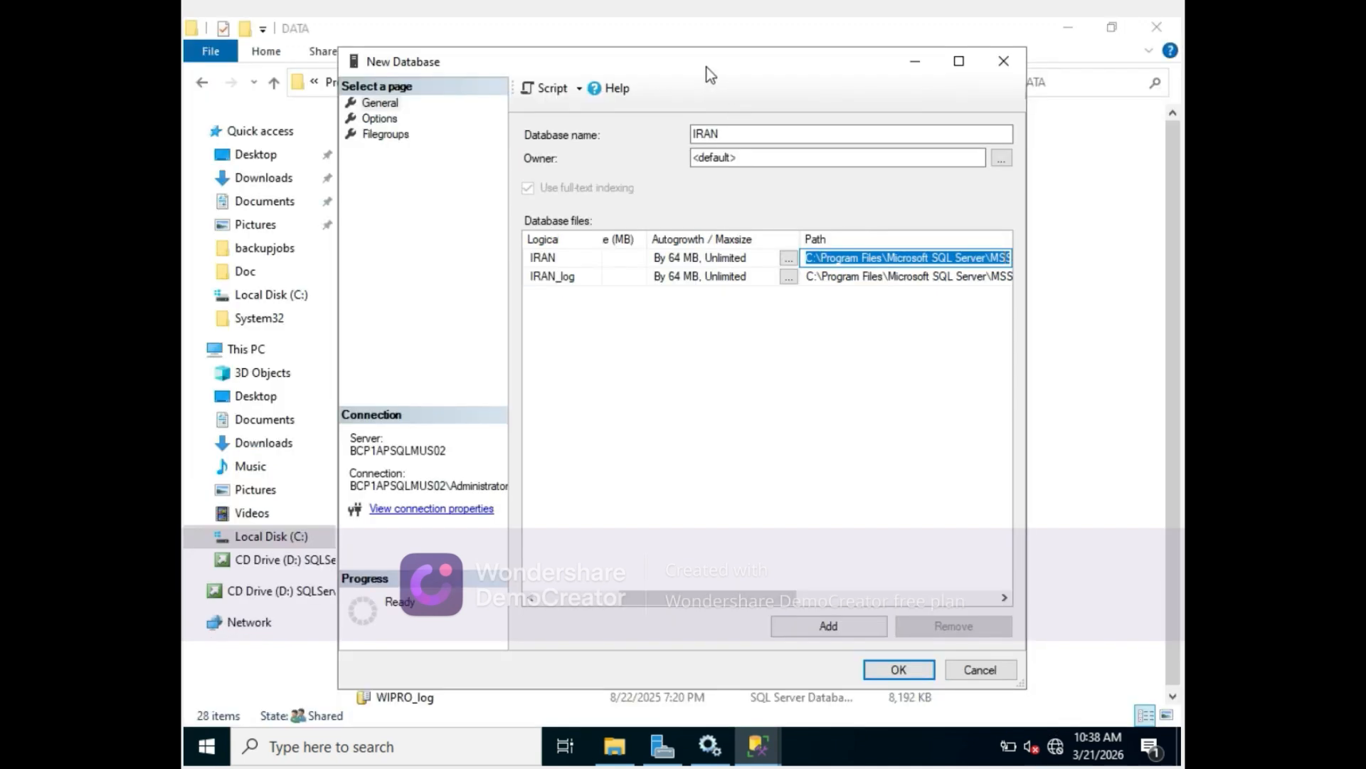
pyautogui.moveTo(710, 74); pyautogui.dragTo(860, 61)
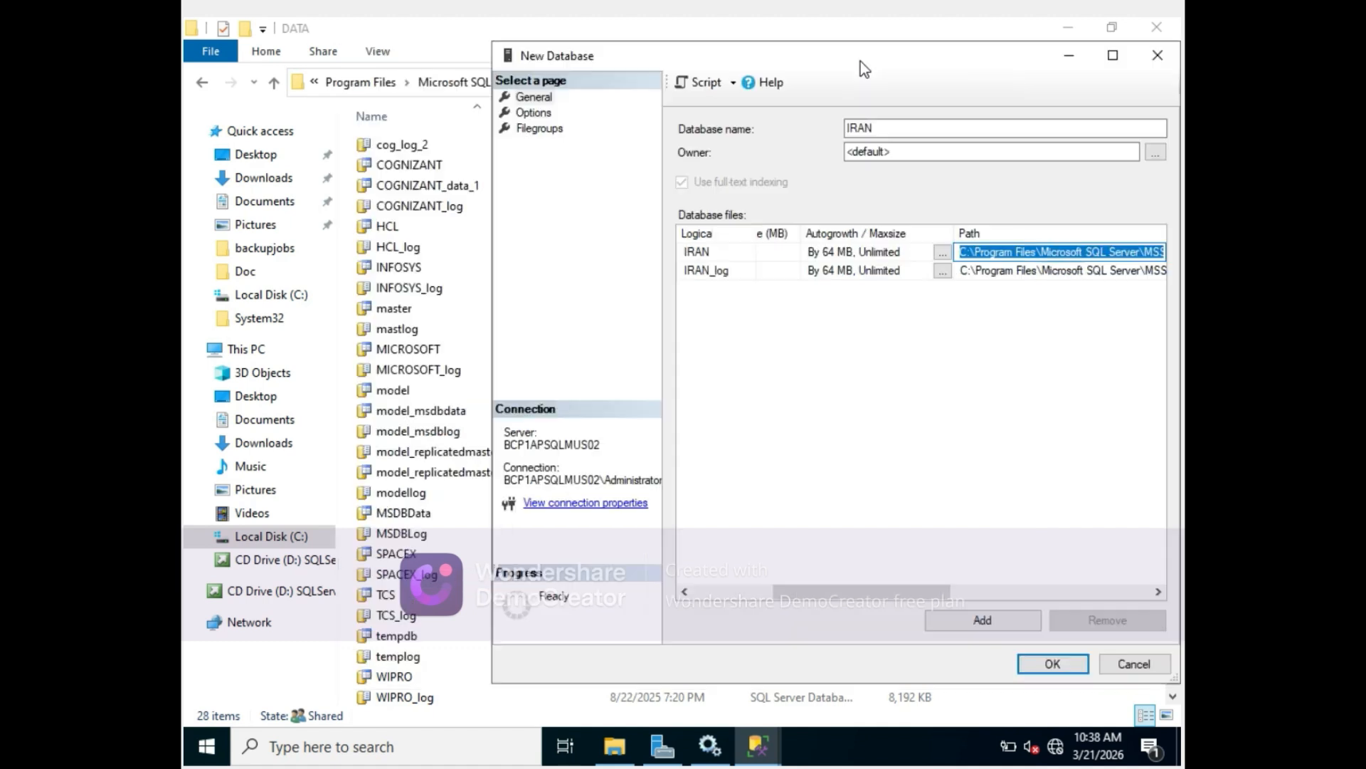
pyautogui.click(1039, 665)
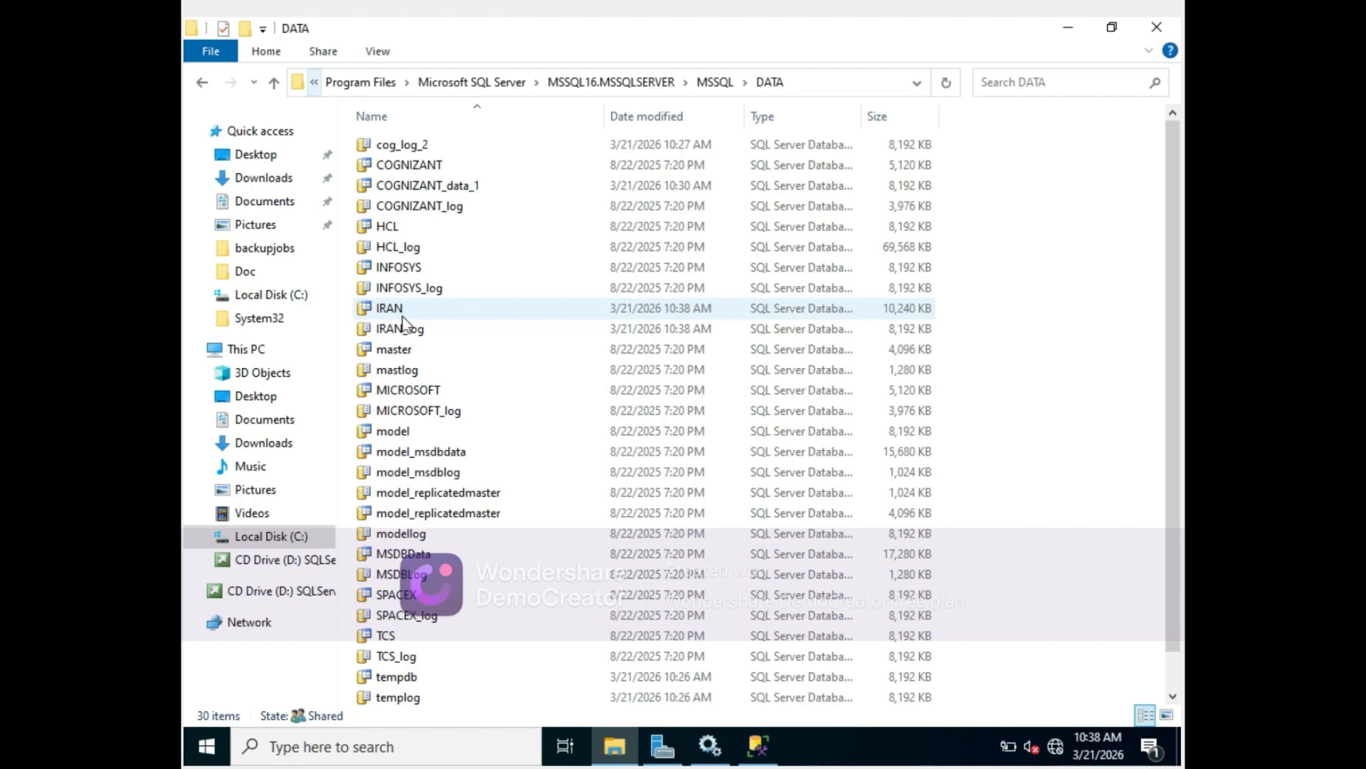
# Switch to SQL Server Management Studio, open the IRAN database's file properties and examine the sizes, growth settings, paths and file names
pyautogui.click(758, 746)
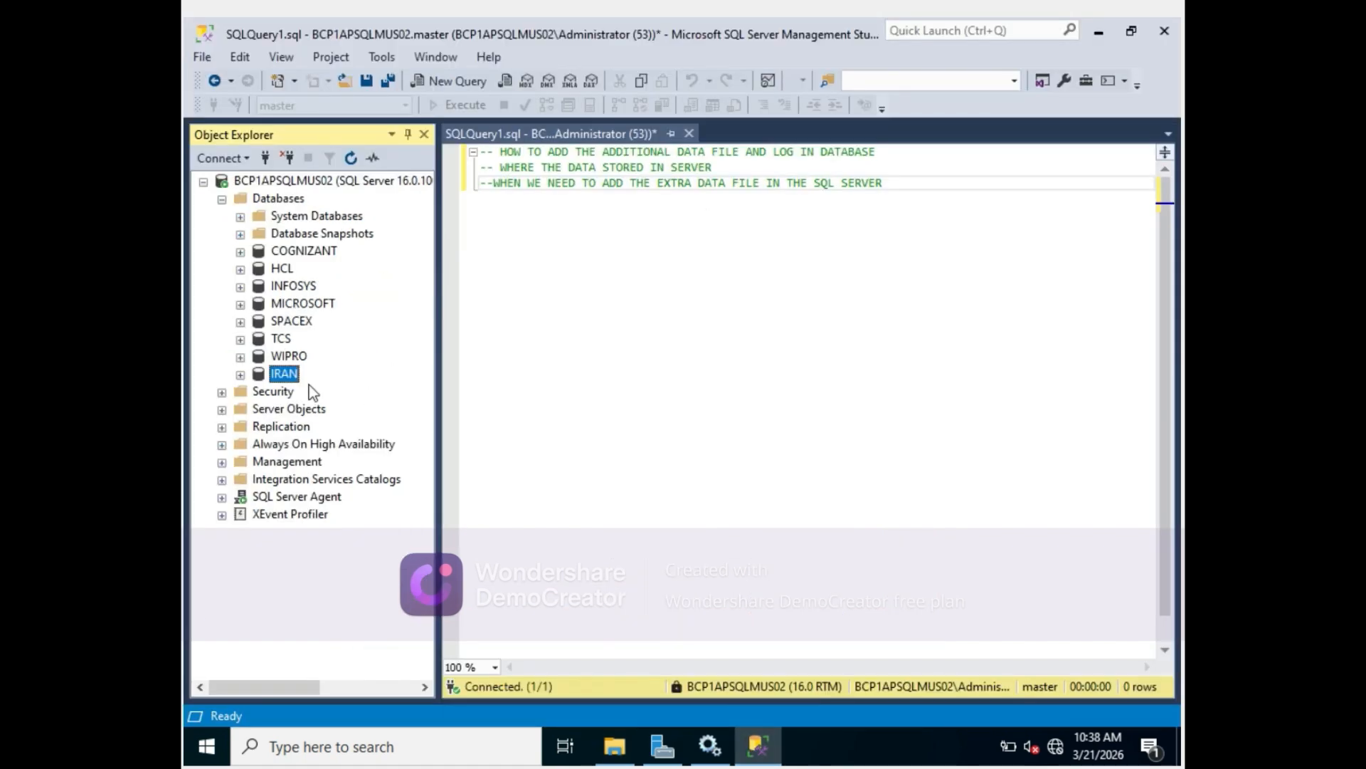
pyautogui.rightClick(284, 376)
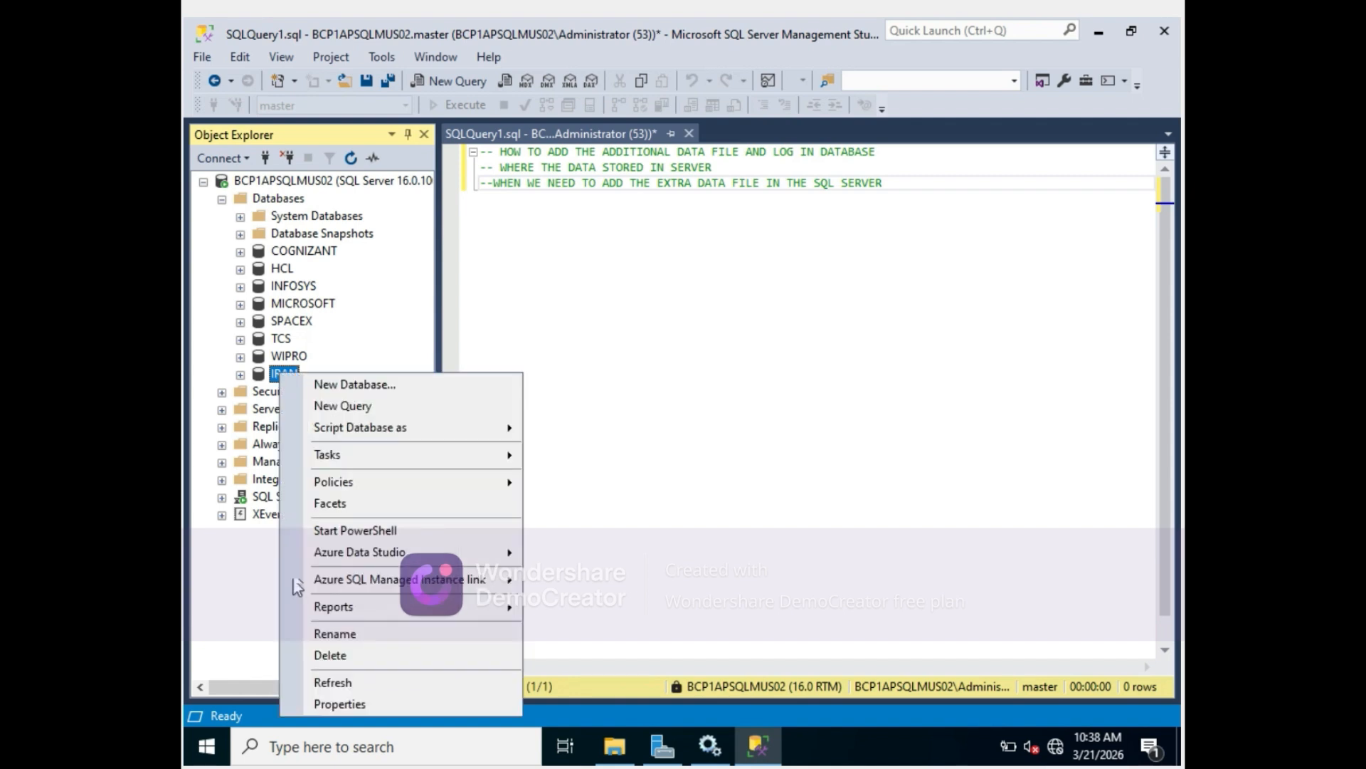
pyautogui.click(326, 703)
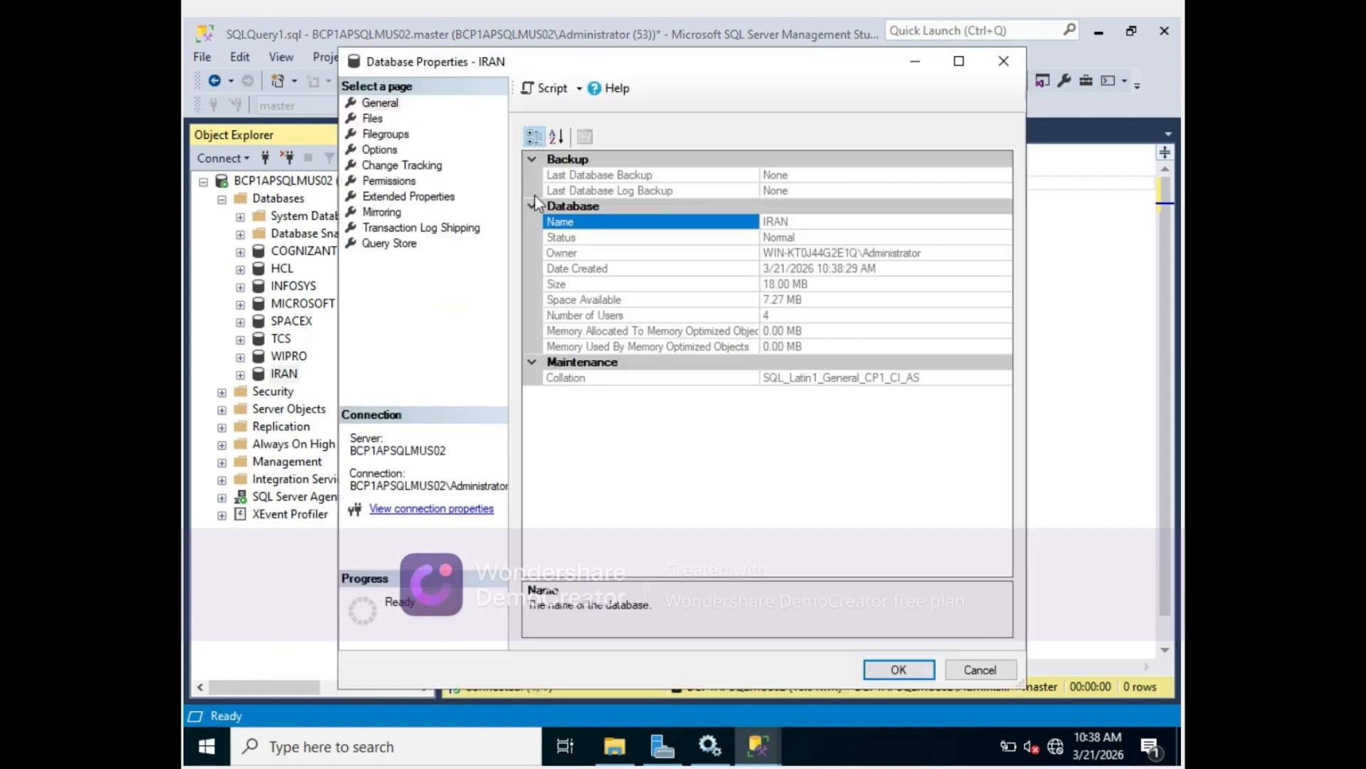
pyautogui.click(958, 62)
pyautogui.click(223, 84)
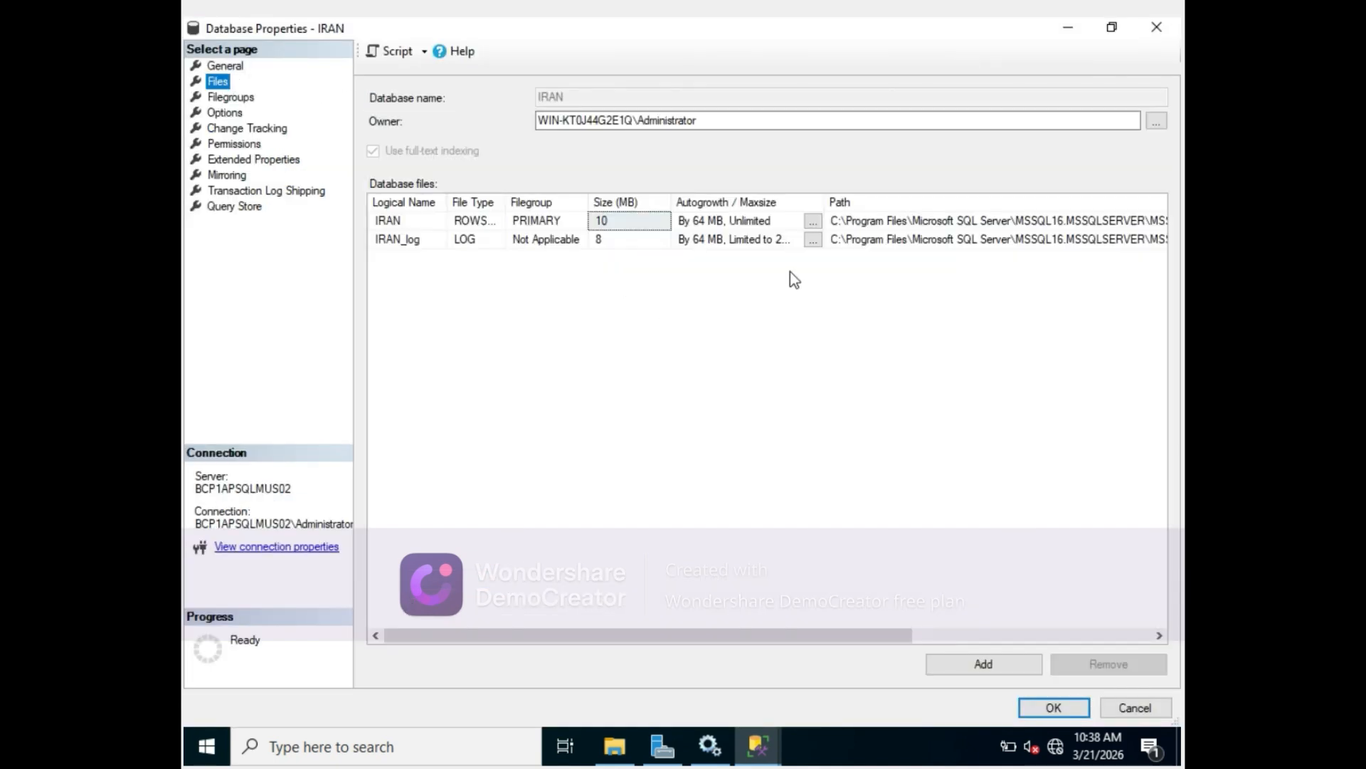
pyautogui.moveTo(1163, 641); pyautogui.dragTo(1163, 641)
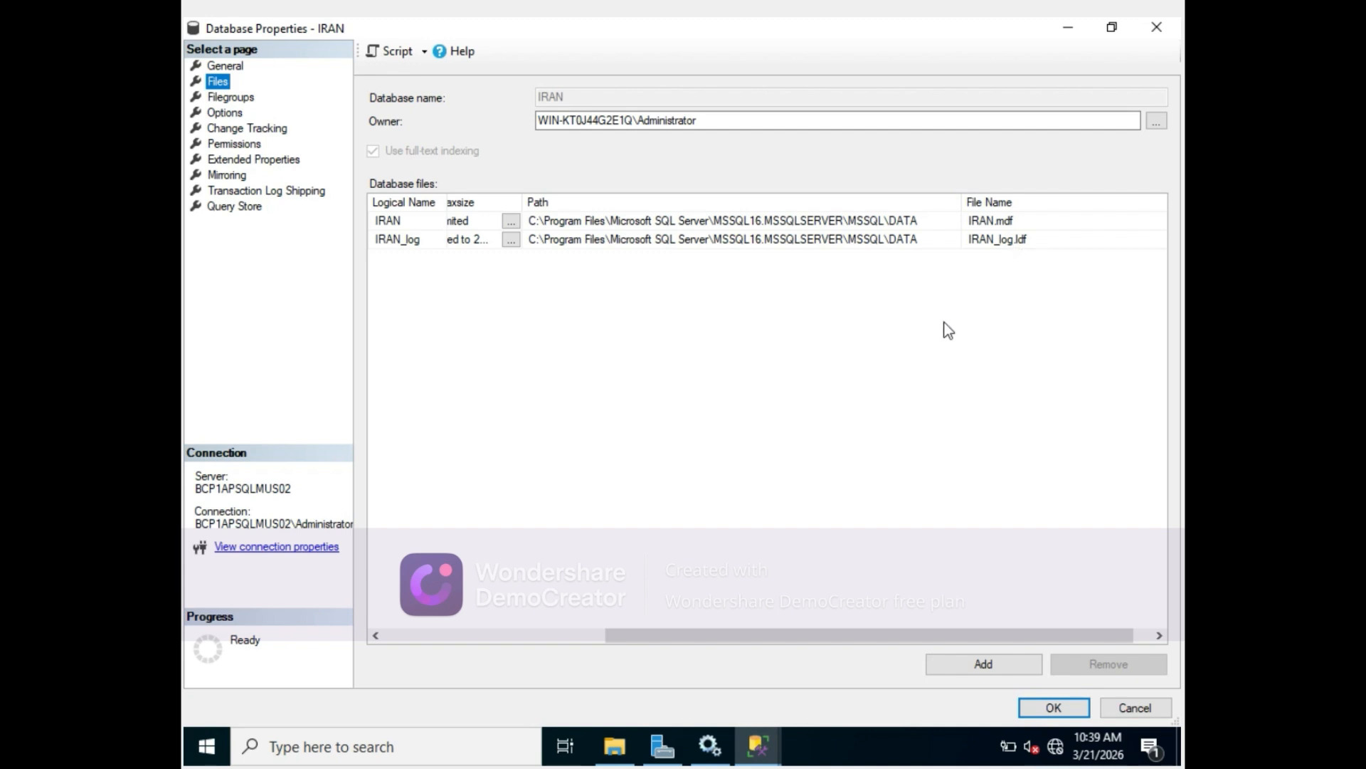
pyautogui.moveTo(943, 639); pyautogui.dragTo(662, 643)
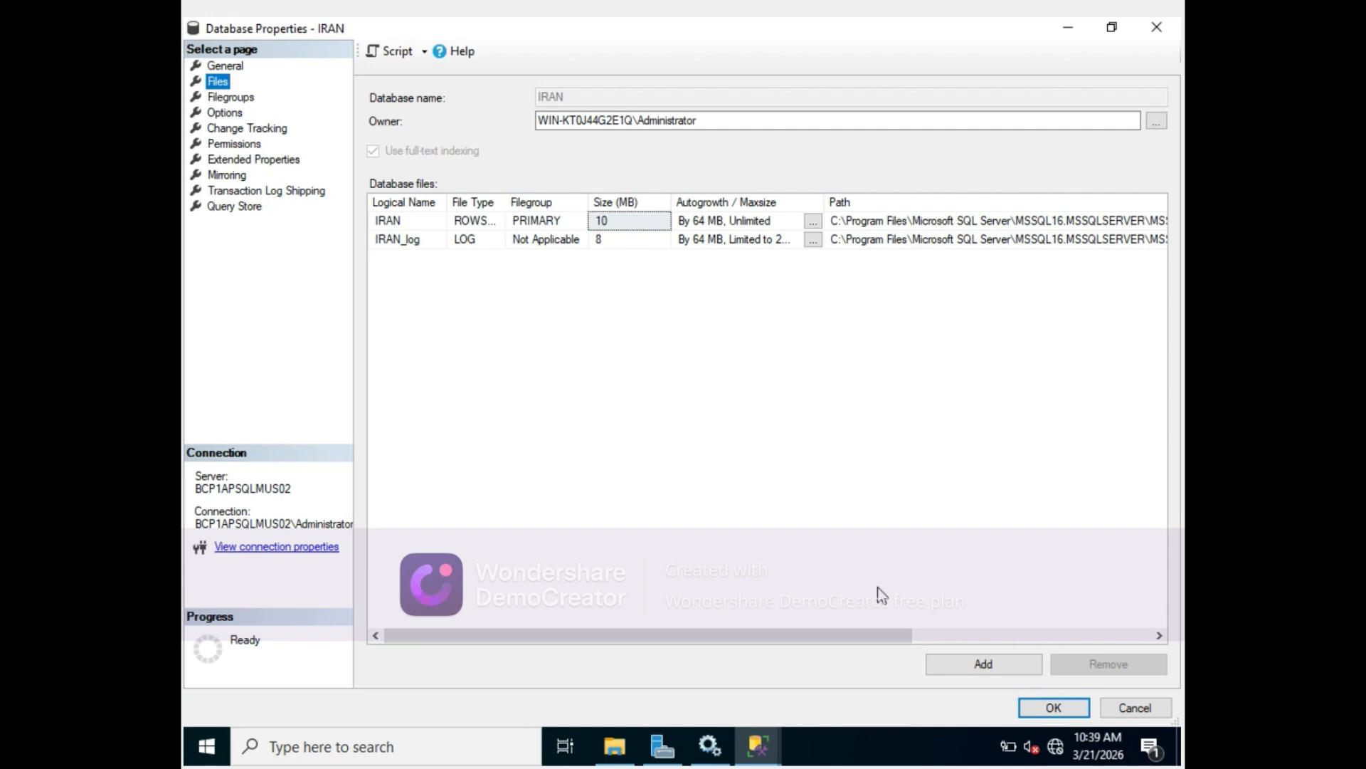
# Add a data file with the logical name IRAN_2 to the IRAN database, check its storage path and apply the change
pyautogui.click(991, 665)
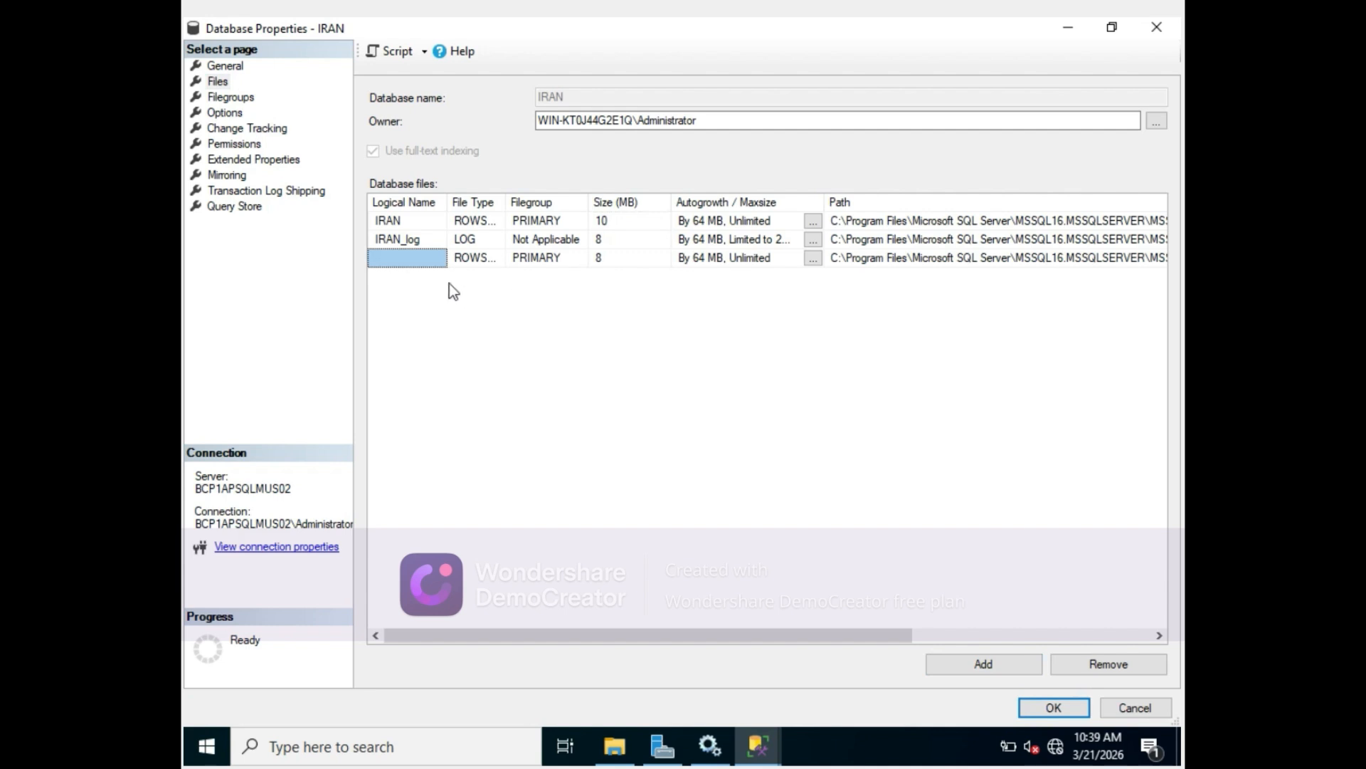
pyautogui.click(402, 253)
pyautogui.write('IRAN')
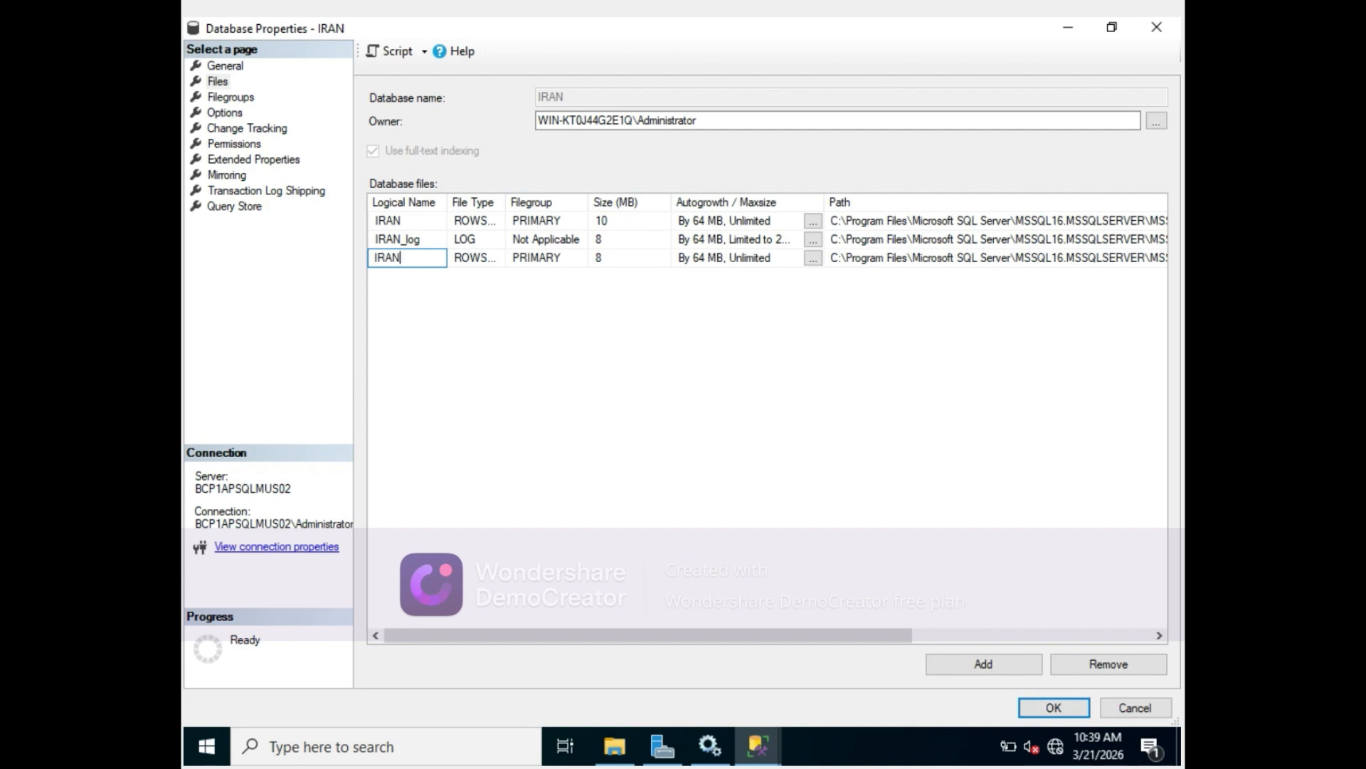
pyautogui.write('_2')
pyautogui.hscroll(5, 894, 351)
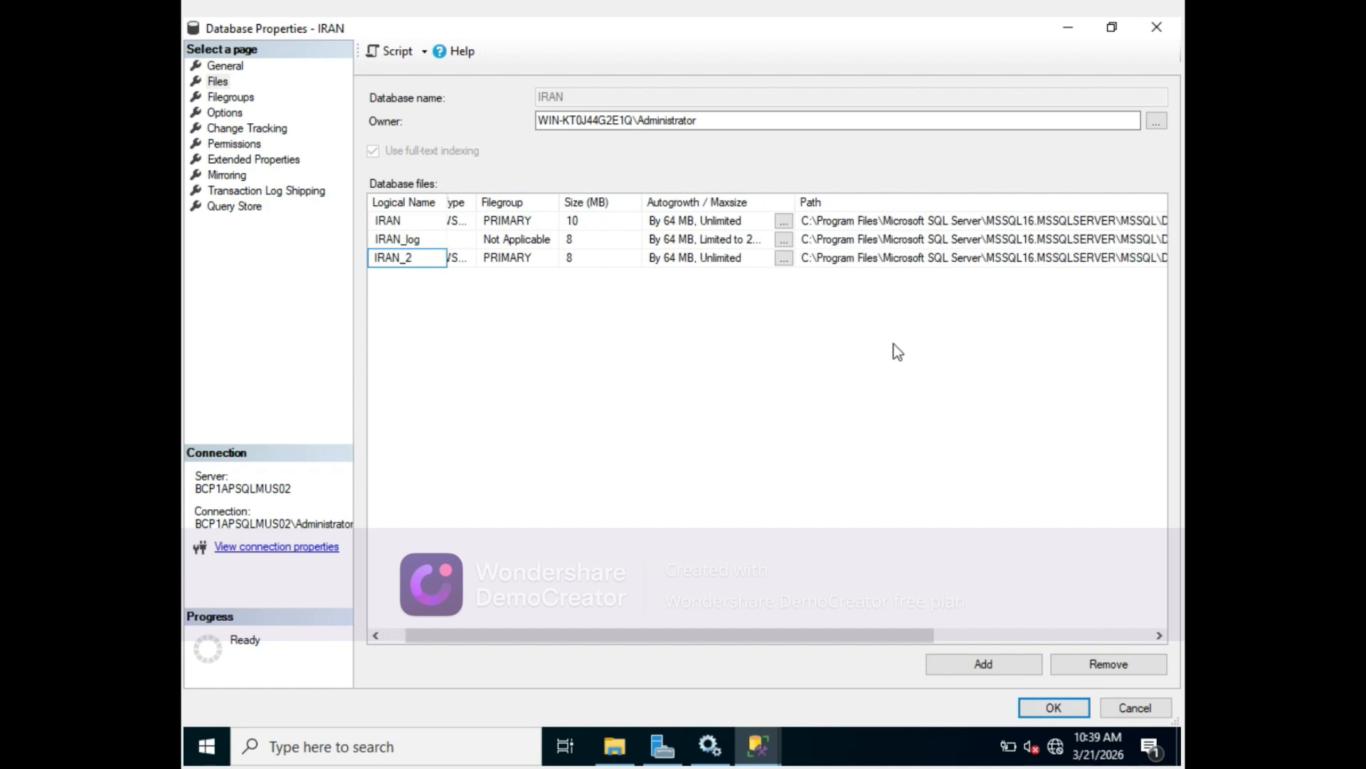
pyautogui.hscroll(3, 897, 351)
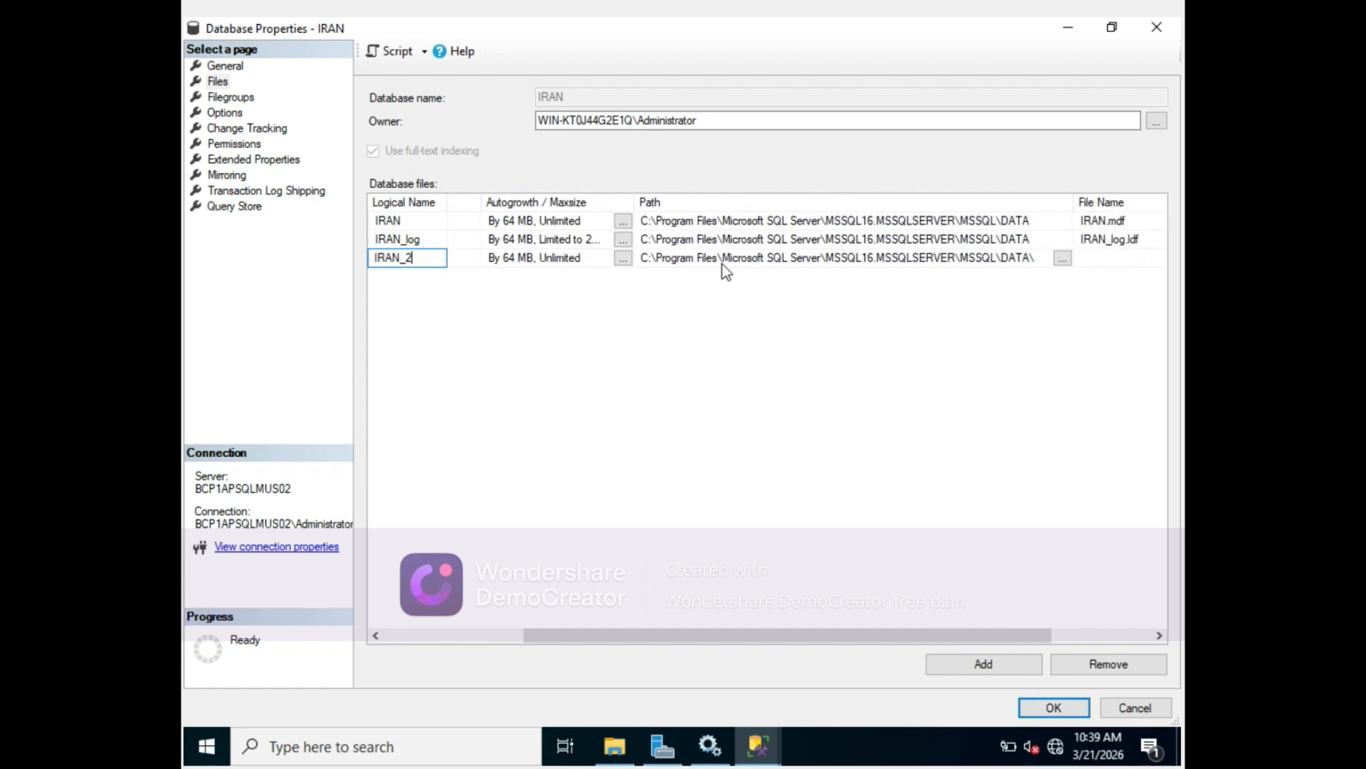
pyautogui.hscroll(-2, 619, 302)
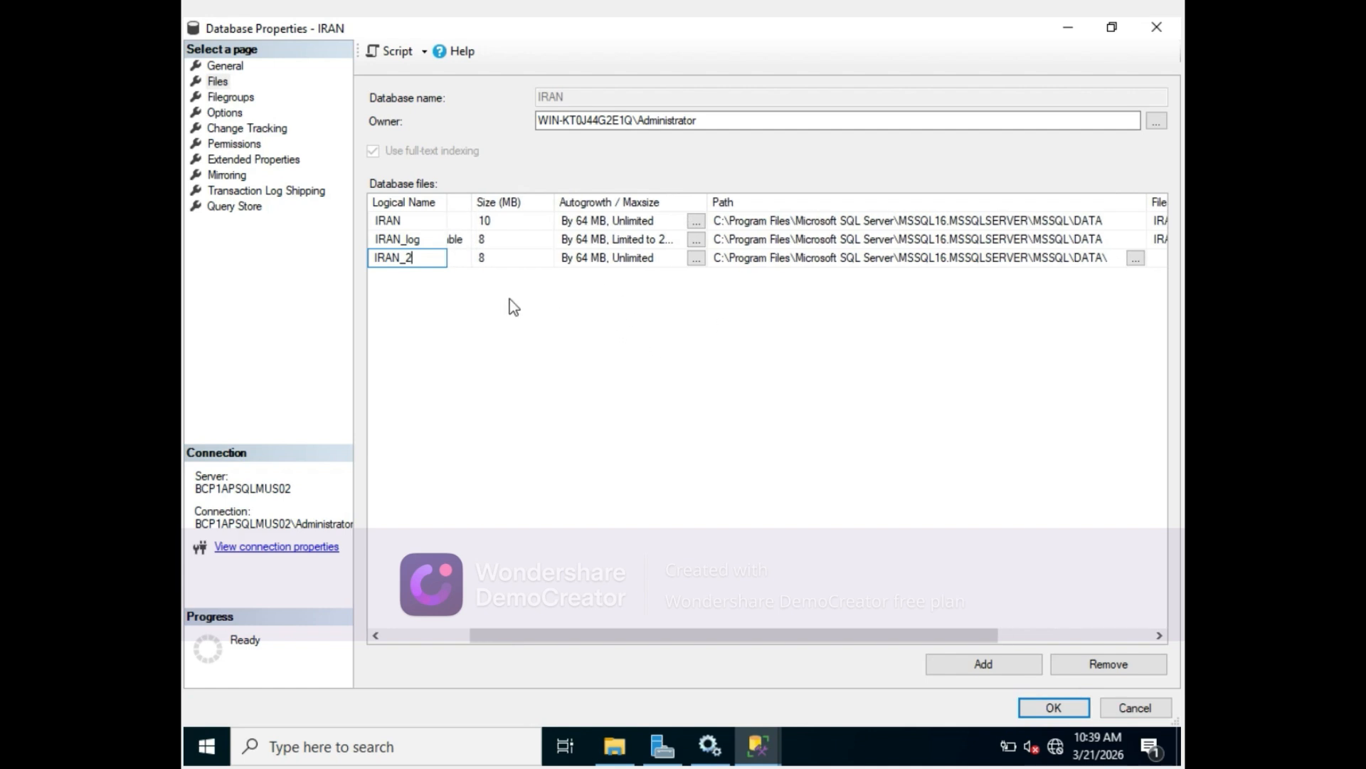
pyautogui.hscroll(3, 767, 404)
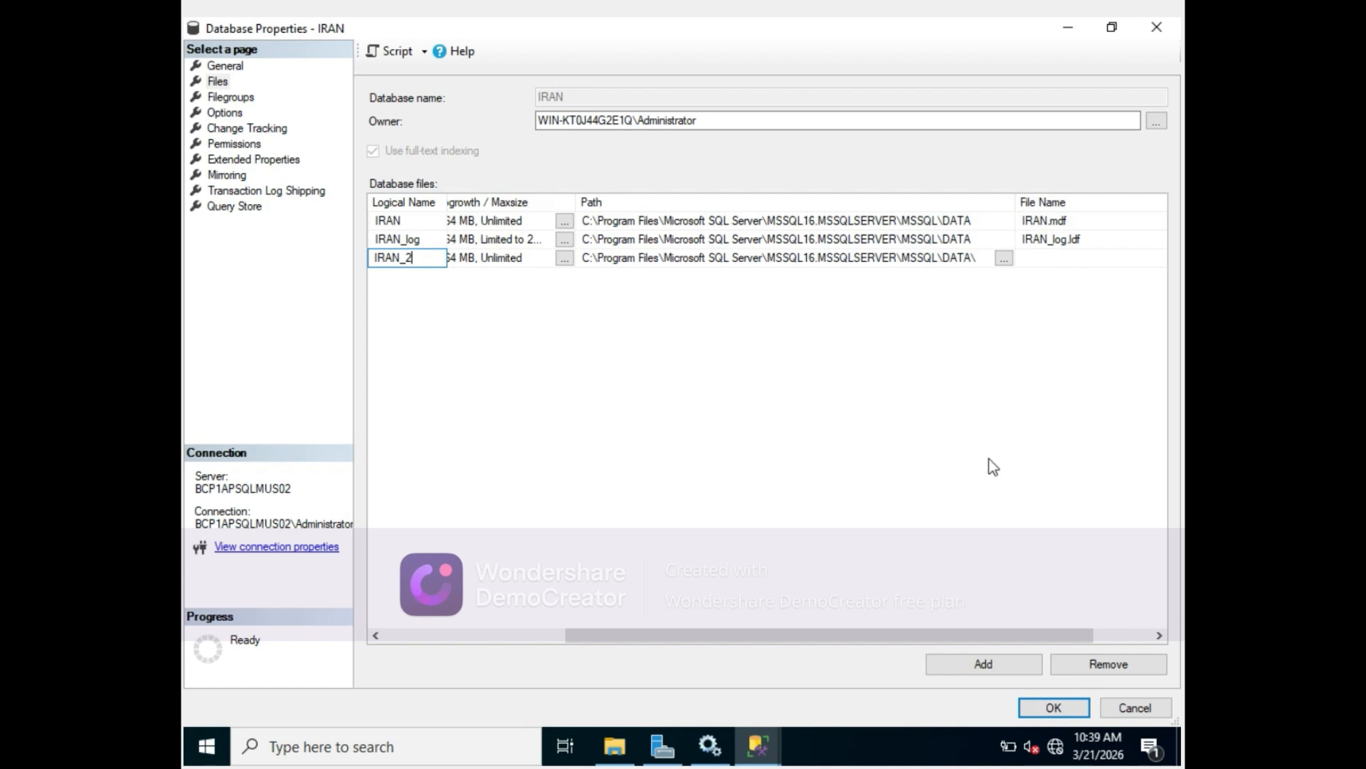
pyautogui.click(1041, 709)
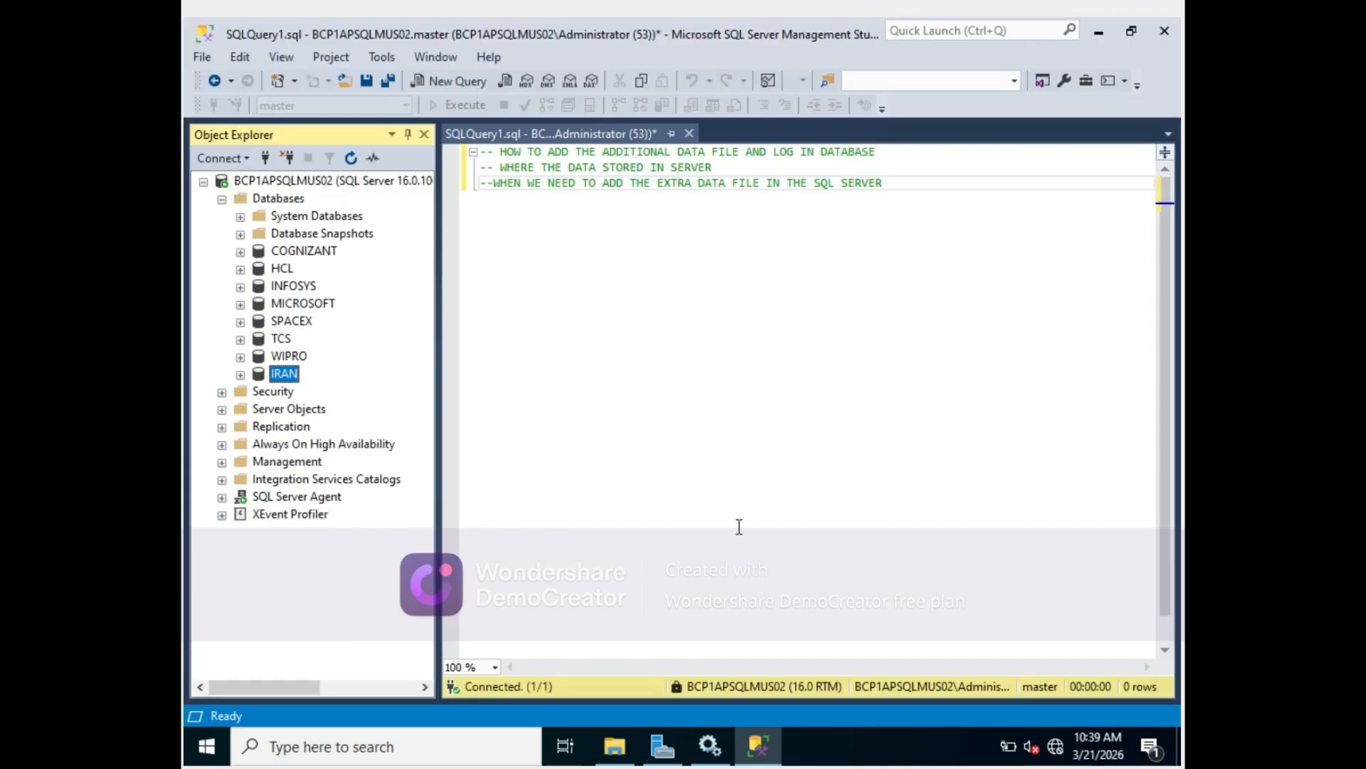
# Reopen the IRAN database's file properties and examine the path, file name and extension of each database file
pyautogui.rightClick(279, 377)
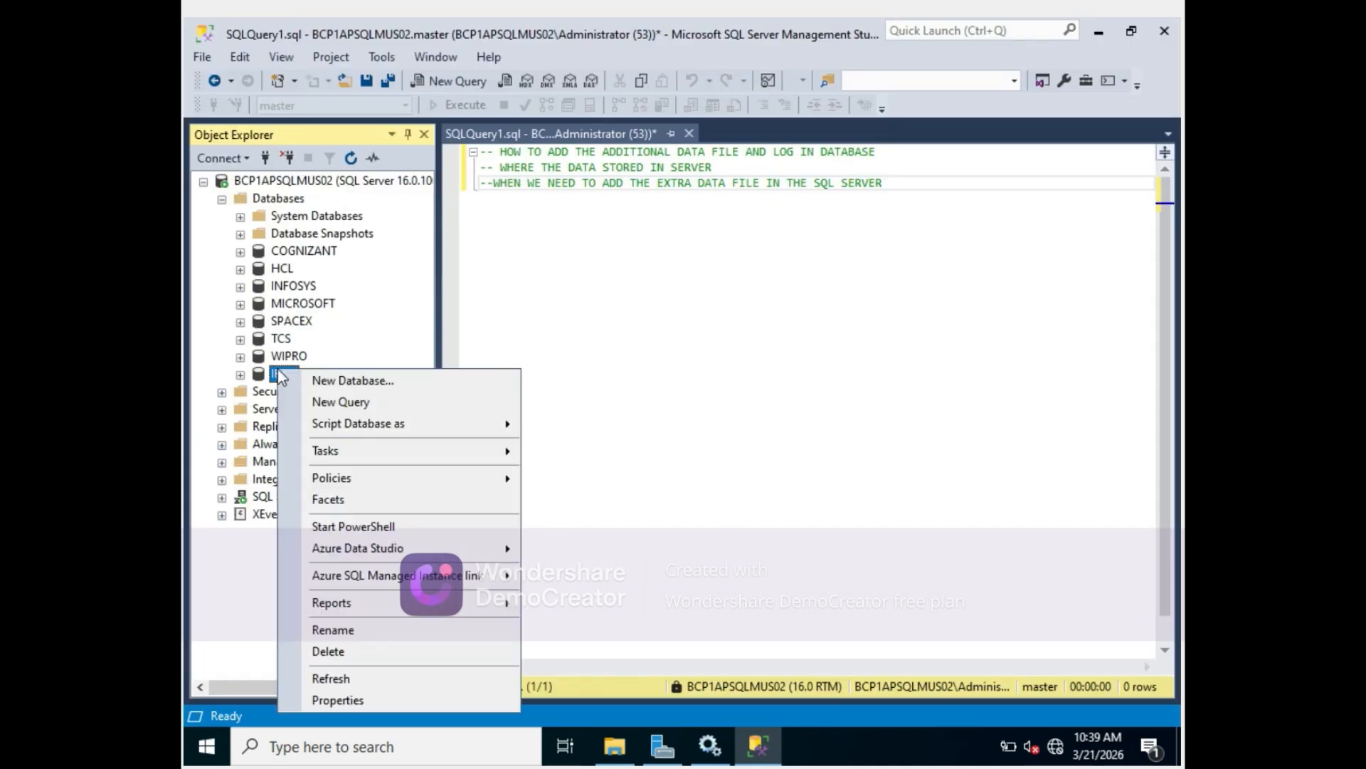
pyautogui.click(317, 696)
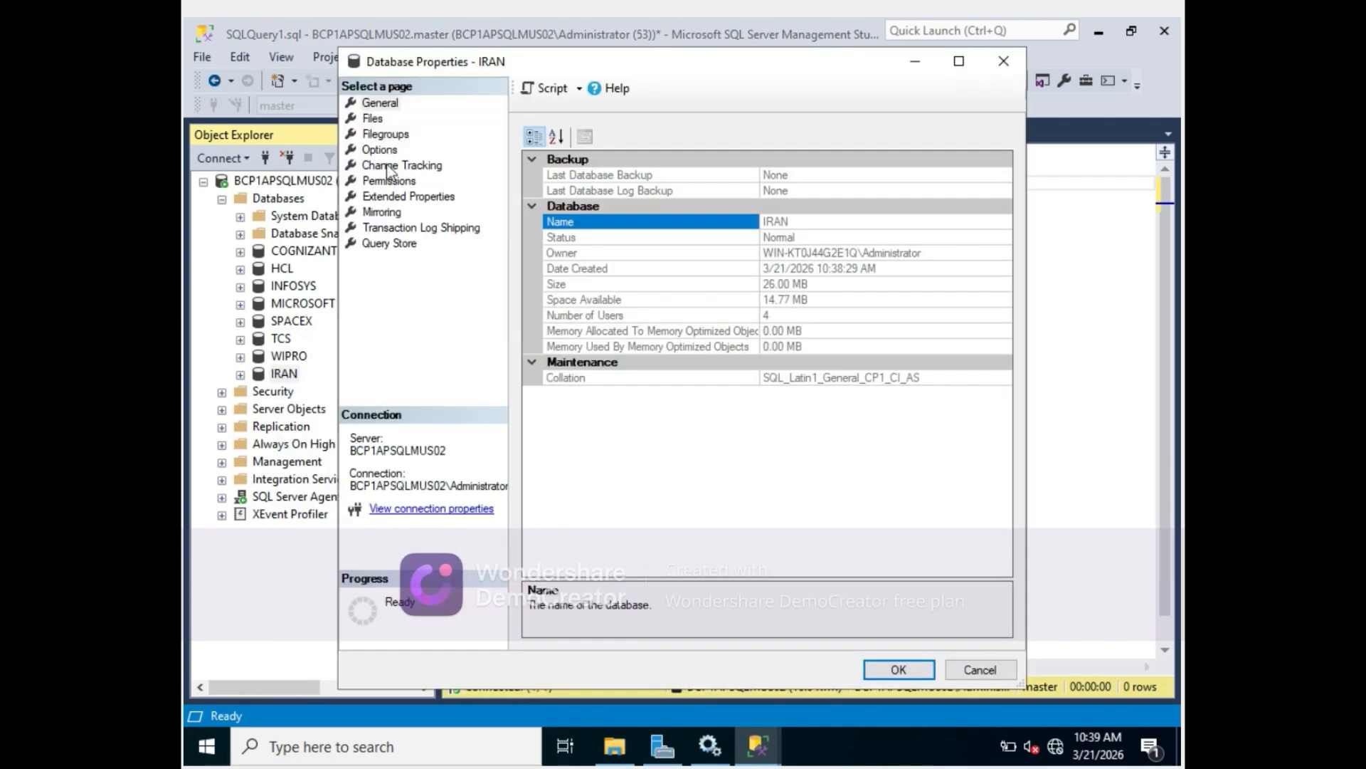
pyautogui.click(371, 123)
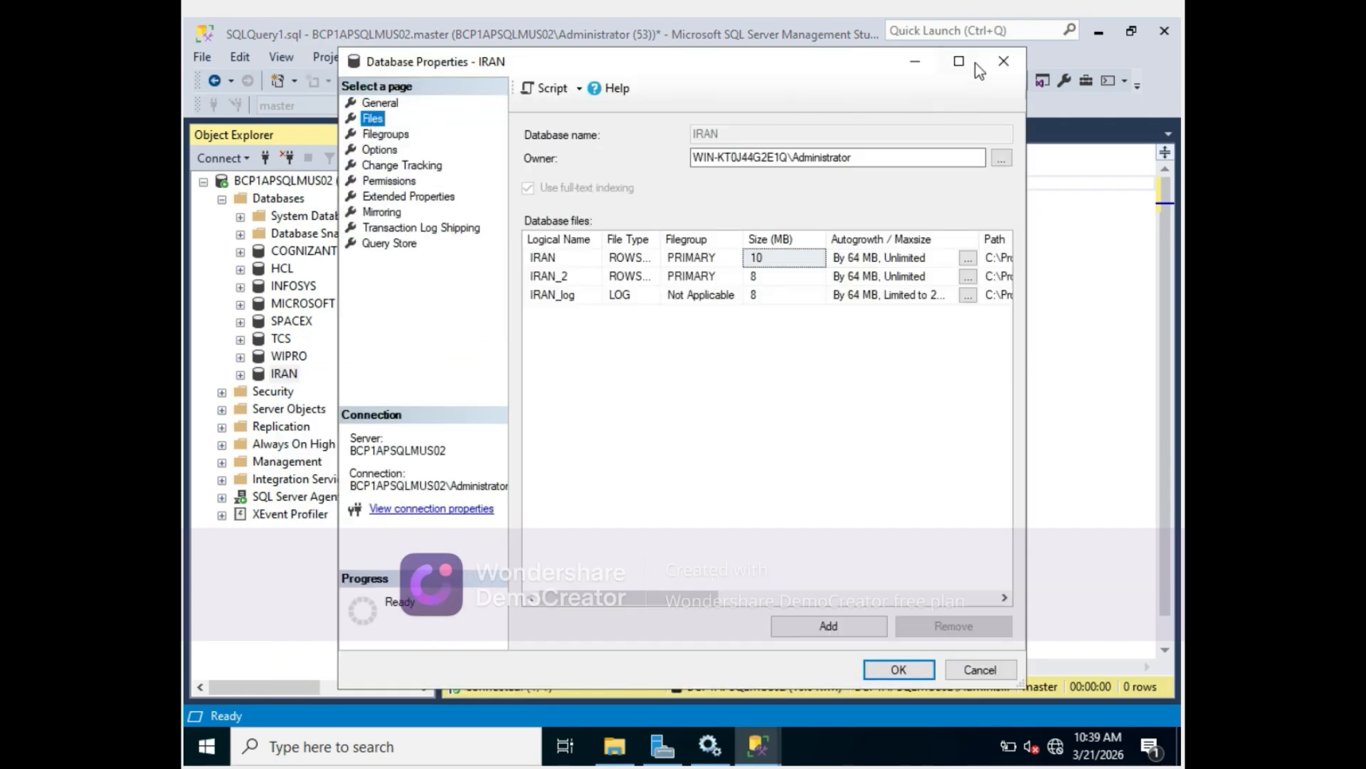
pyautogui.click(974, 61)
pyautogui.hscroll(3, 1030, 427)
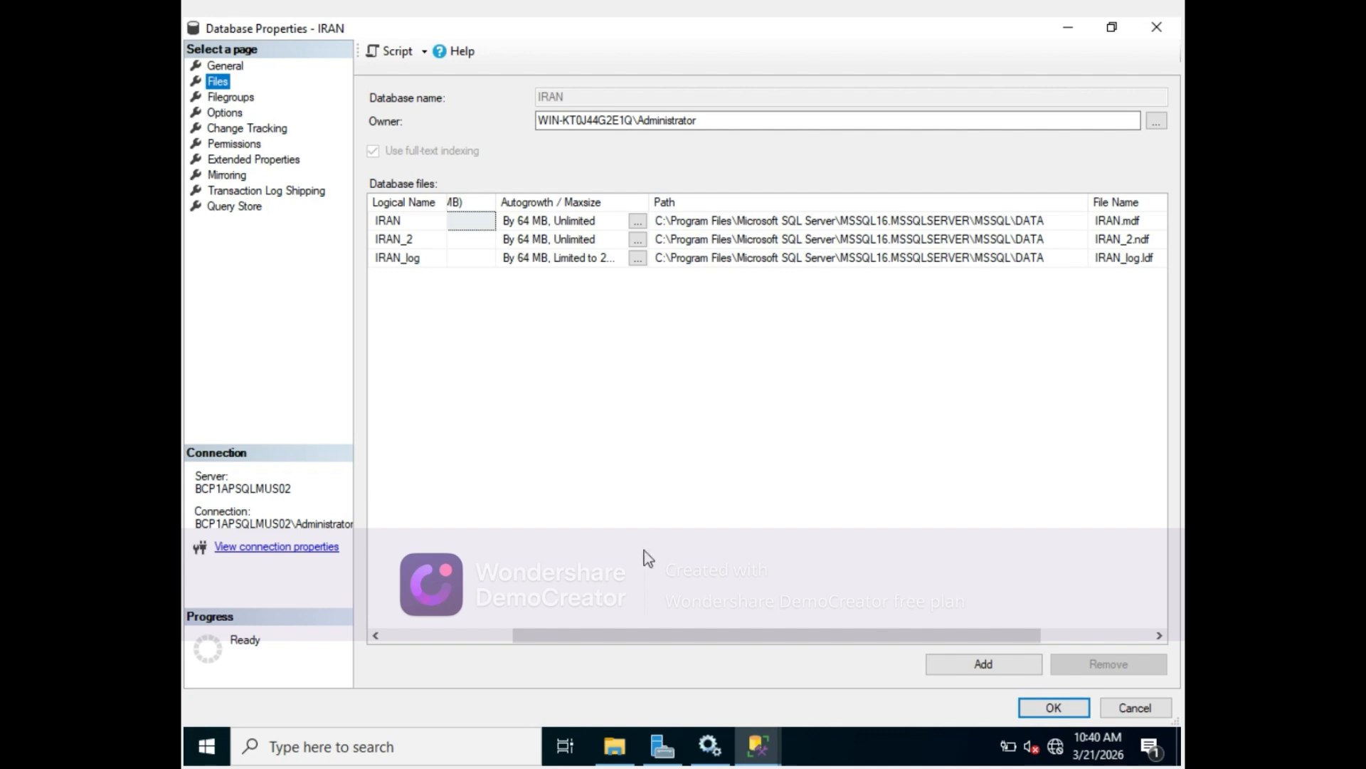
pyautogui.moveTo(628, 639); pyautogui.dragTo(509, 640)
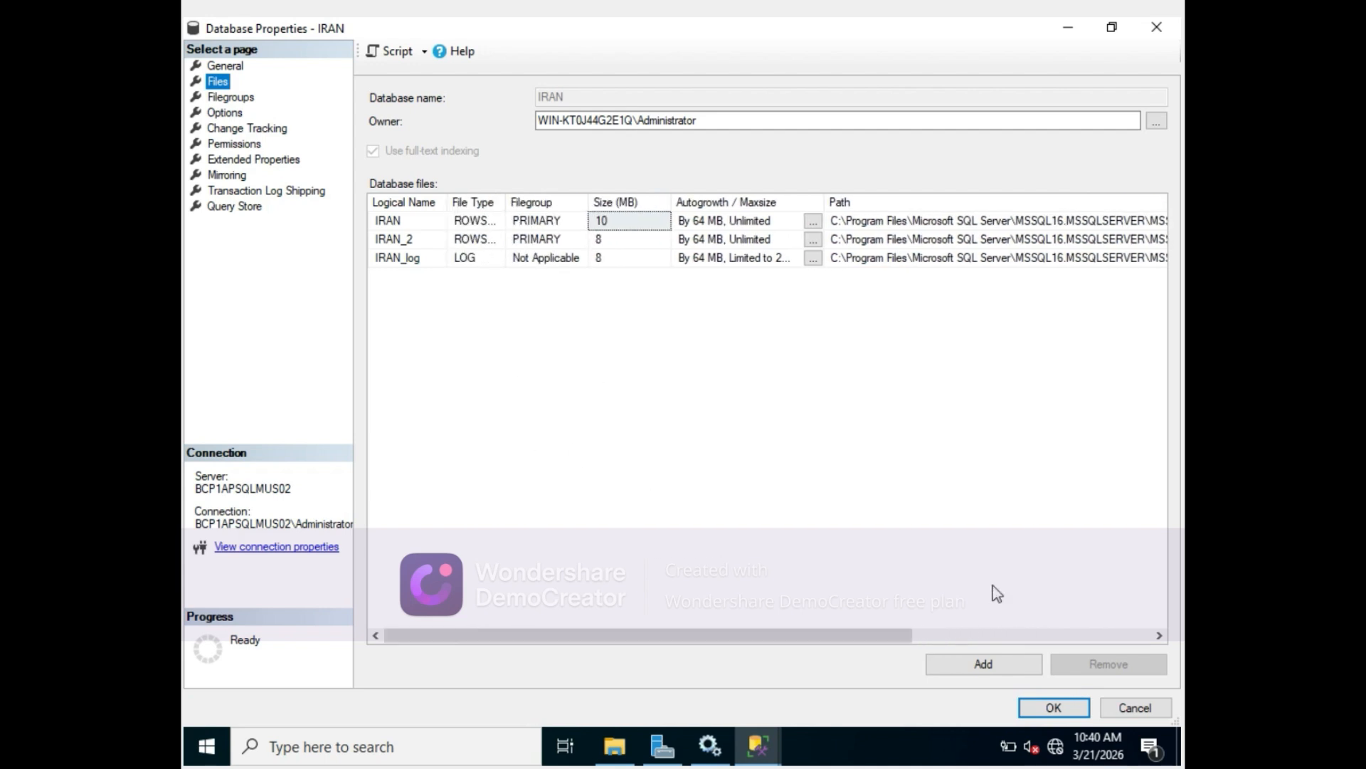
# Add another database file entry with the logical name IRAN_log_2 to the IRAN database
pyautogui.click(963, 665)
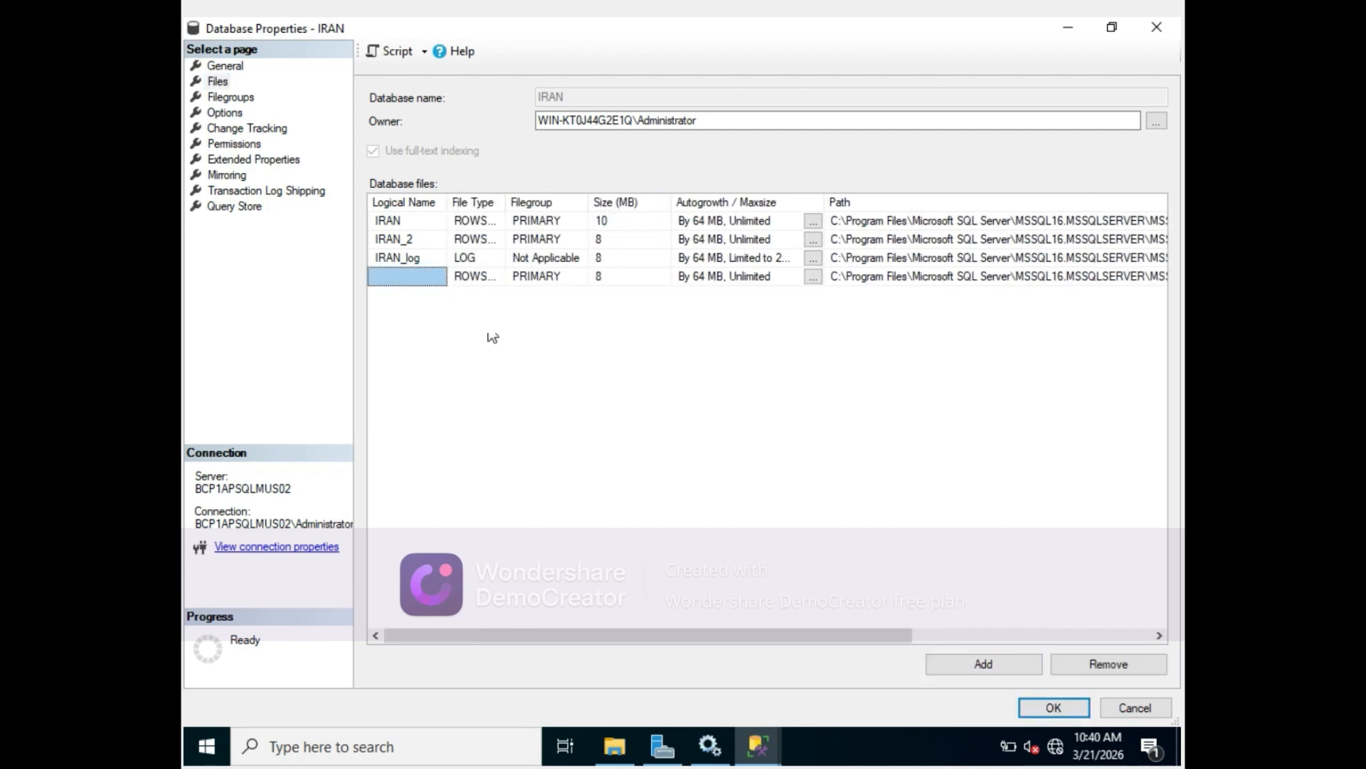
pyautogui.click(396, 281)
pyautogui.write('ORAN')
pyautogui.press('BackSpace')
pyautogui.press('BackSpace')
pyautogui.press('BackSpace')
pyautogui.press('BackSpace')
pyautogui.write('IRAN')
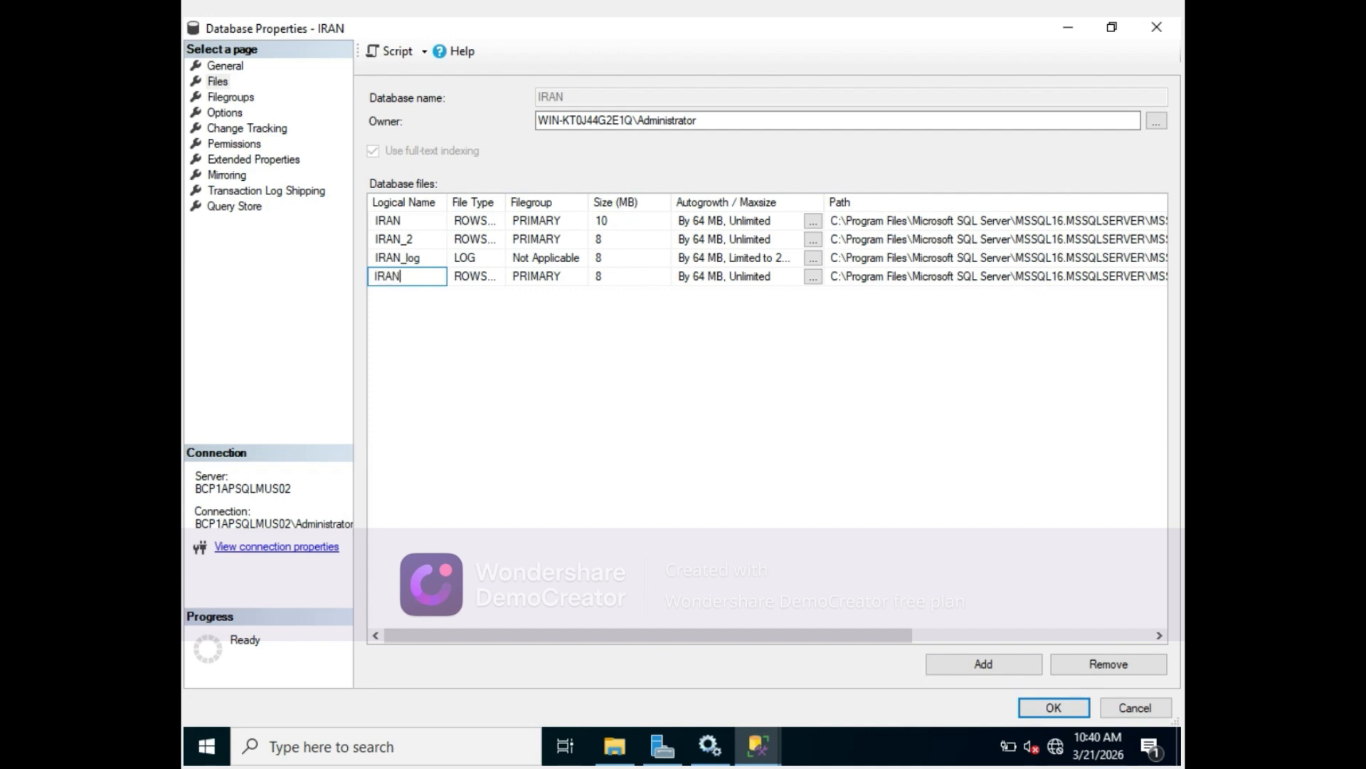
pyautogui.write('_log_2')
pyautogui.click(574, 275)
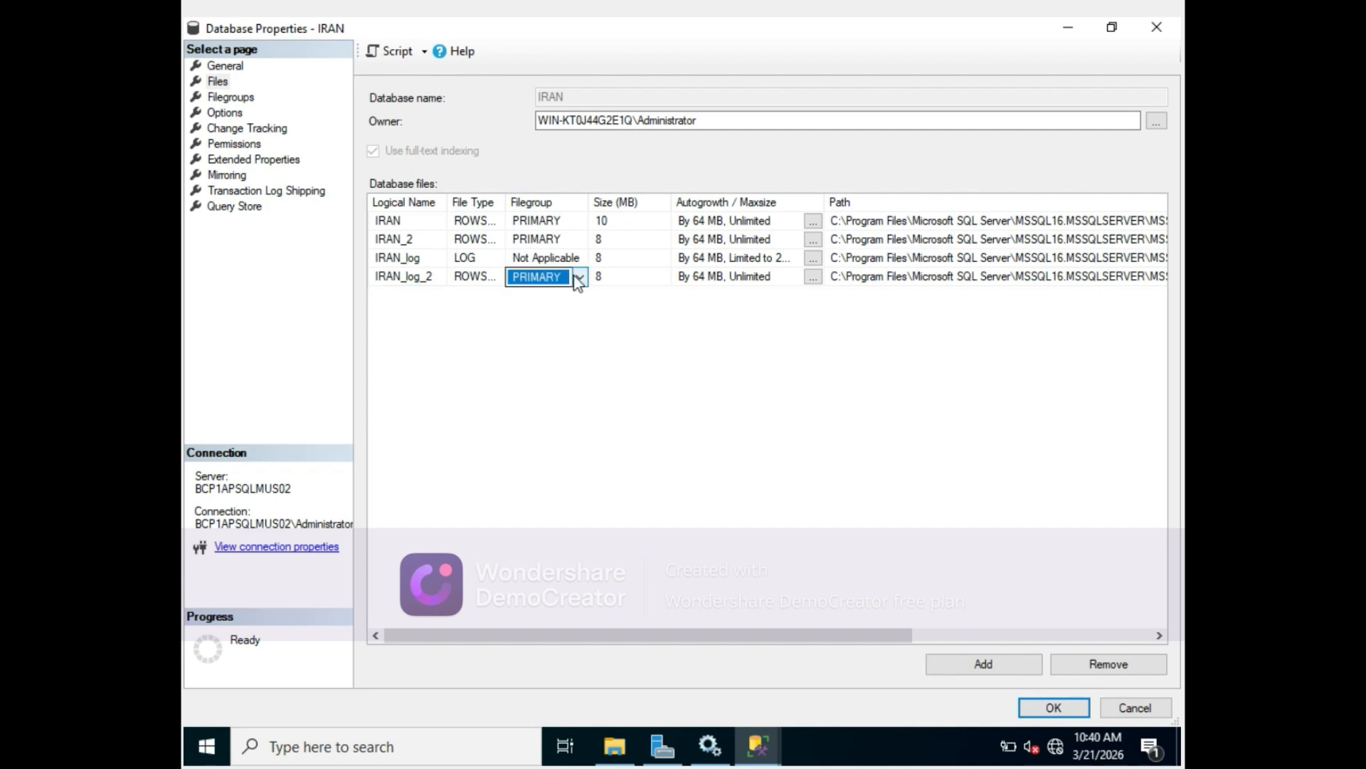
pyautogui.click(580, 279)
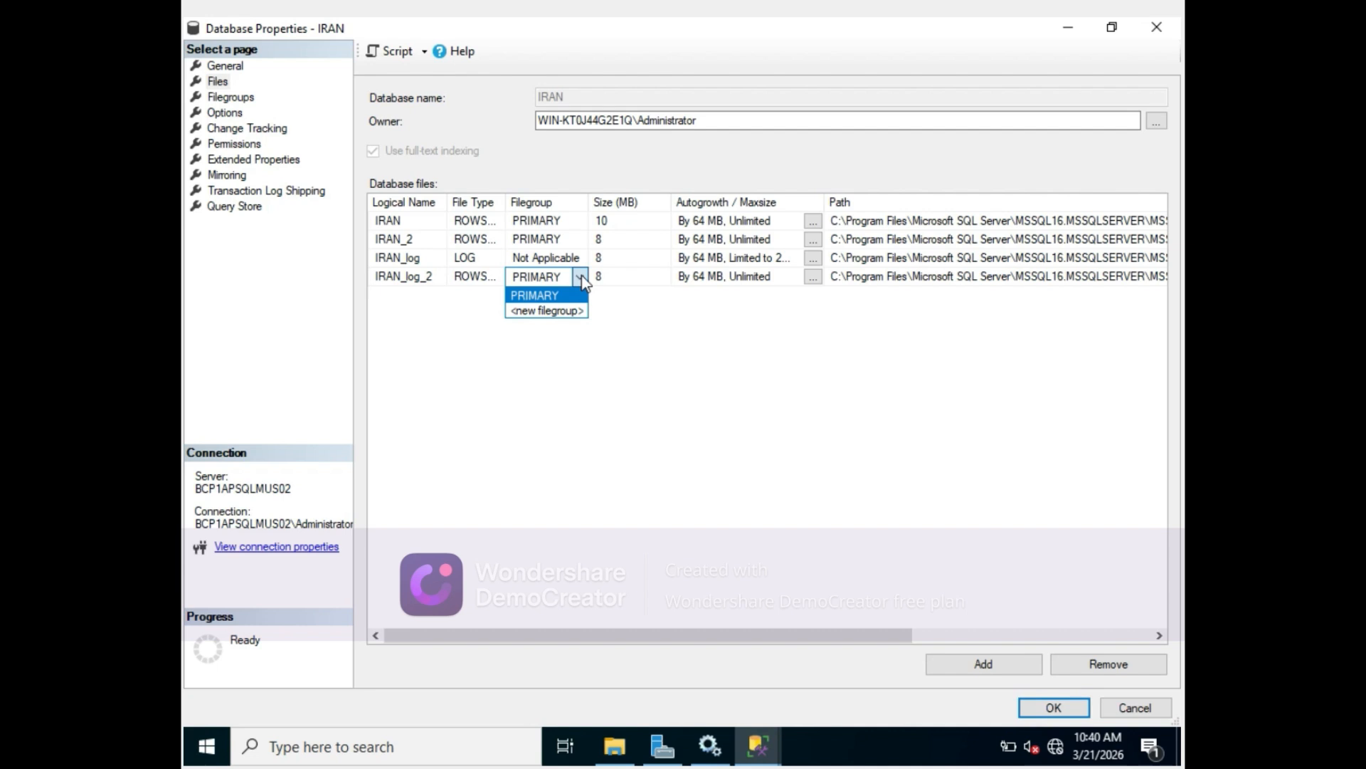
pyautogui.click(533, 315)
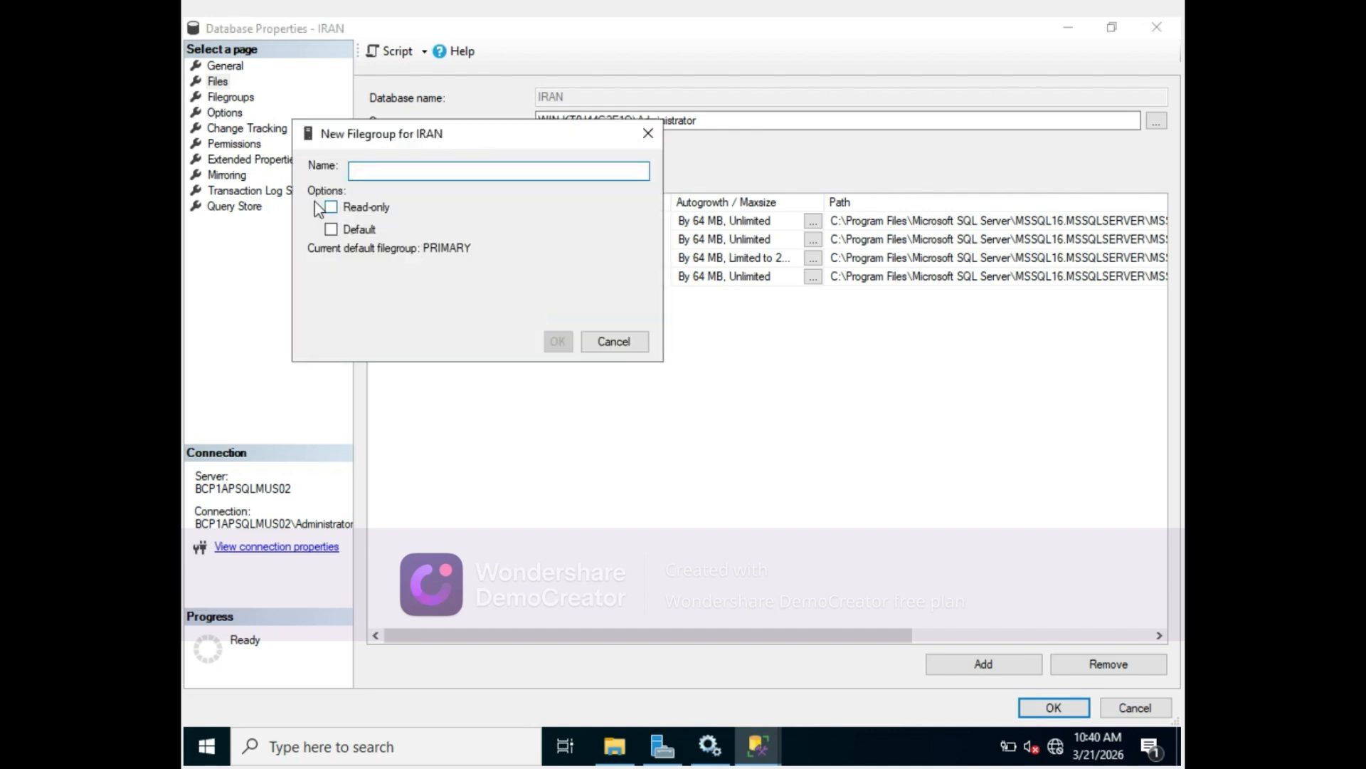
pyautogui.click(613, 342)
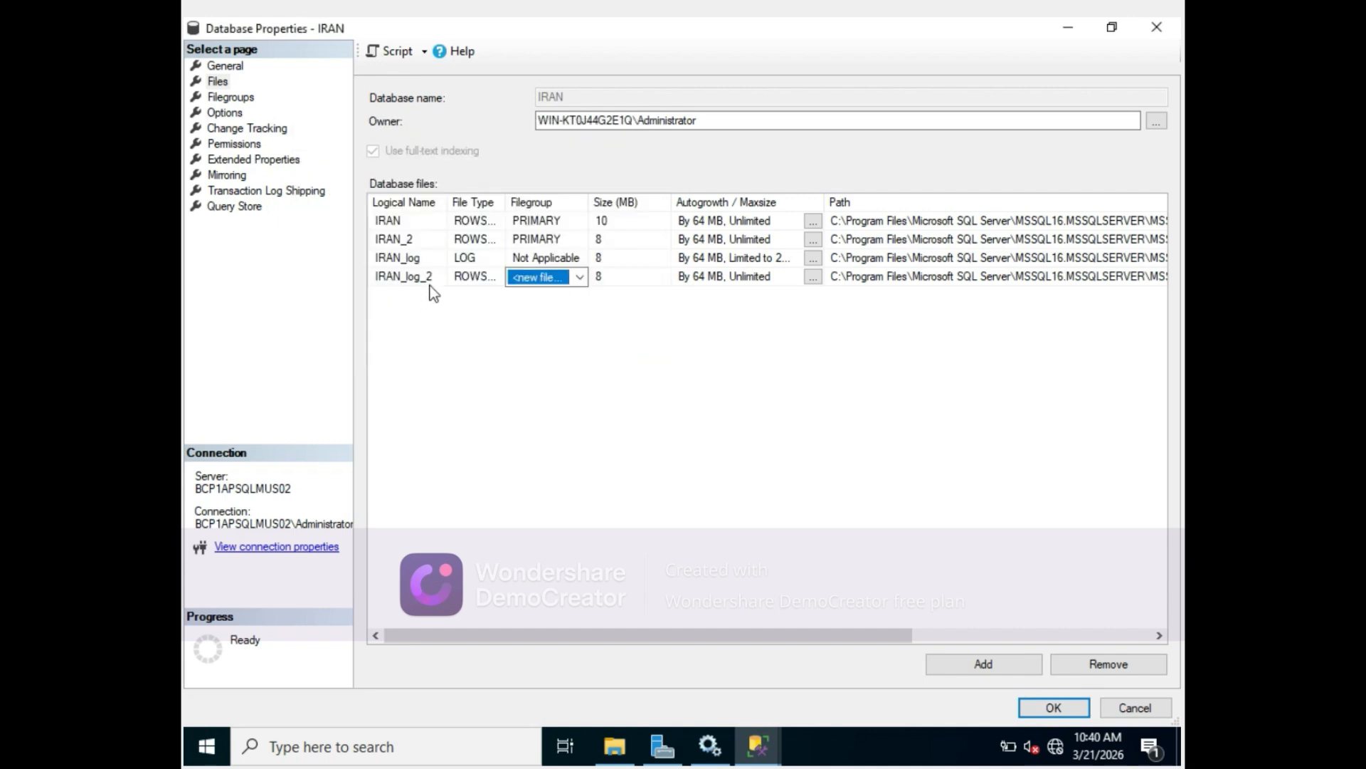
# Set the file type of IRAN_log_2 to LOG and check its storage path
pyautogui.click(478, 276)
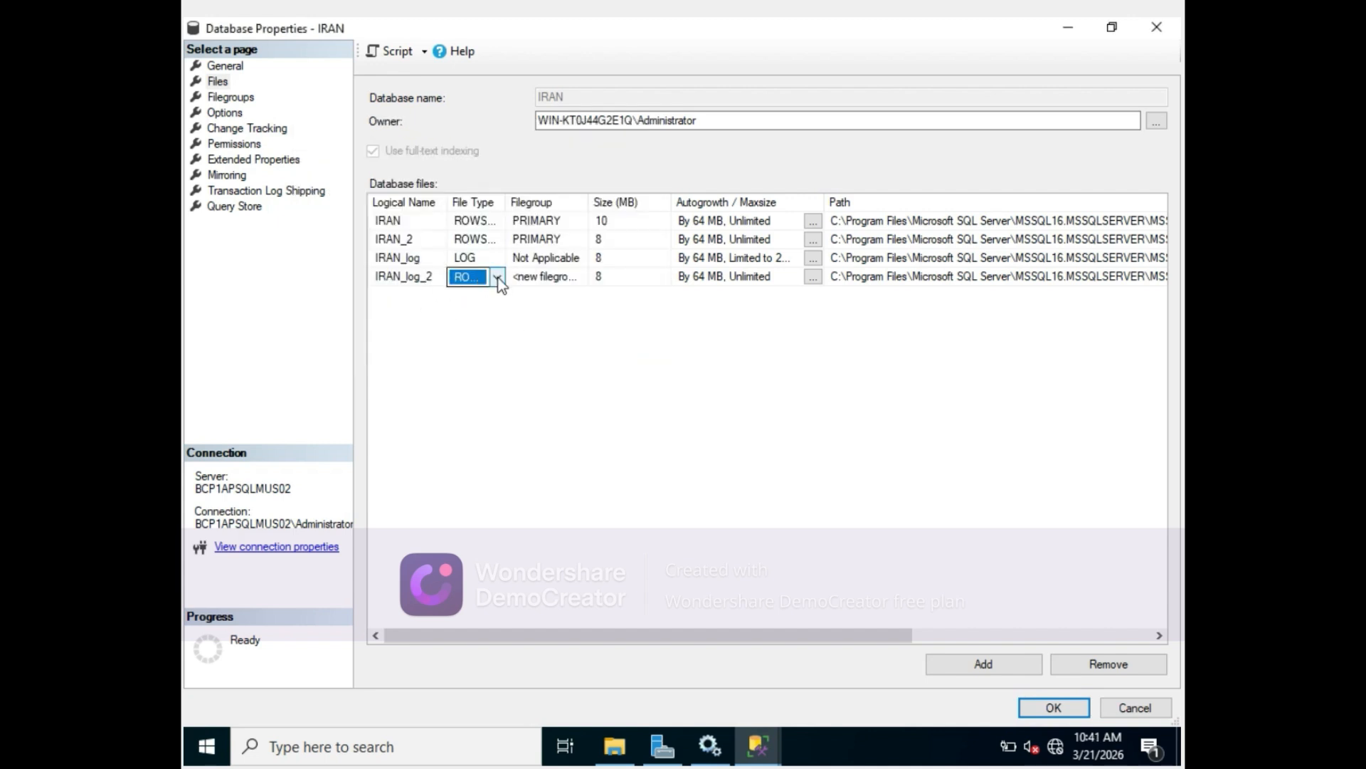
pyautogui.click(496, 279)
pyautogui.click(464, 311)
pyautogui.click(574, 321)
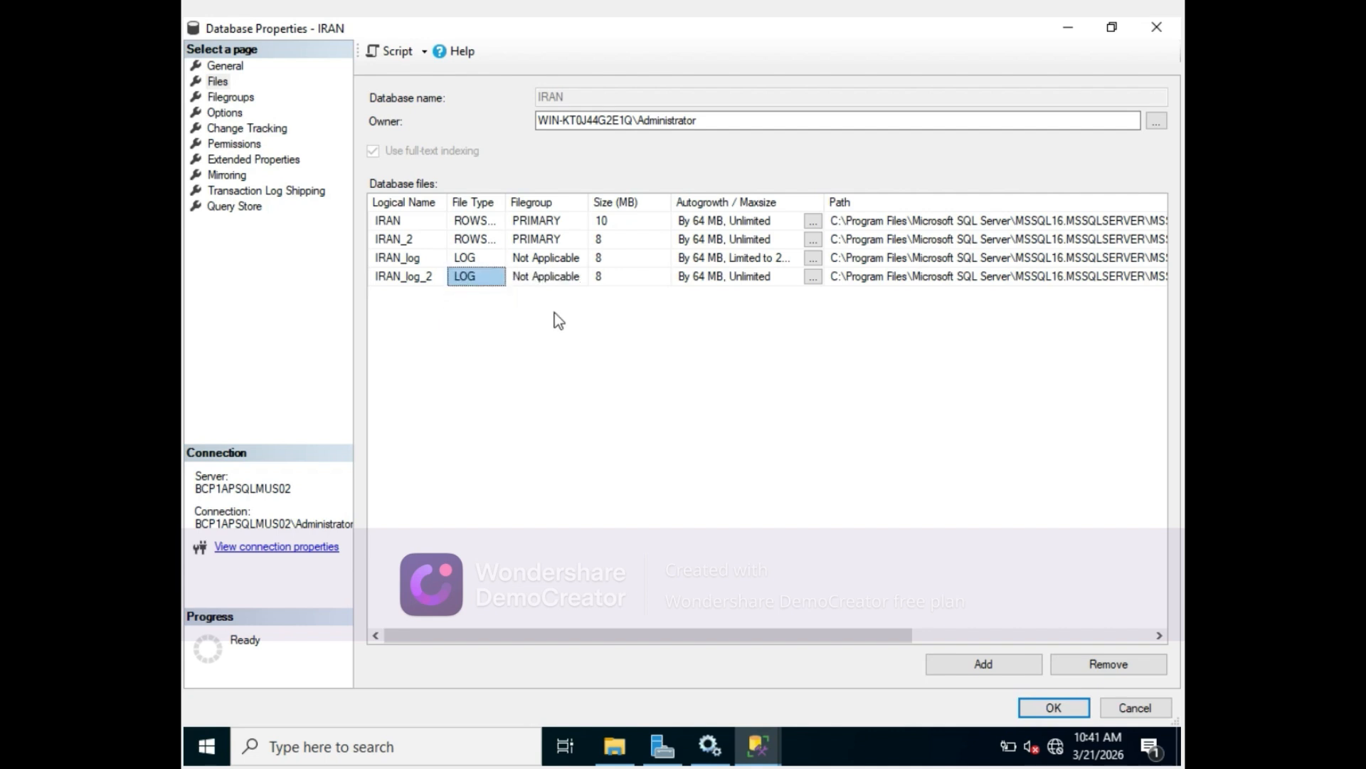
pyautogui.press('Tab')
pyautogui.press('Tab')
pyautogui.press('Tab')
pyautogui.press('Tab')
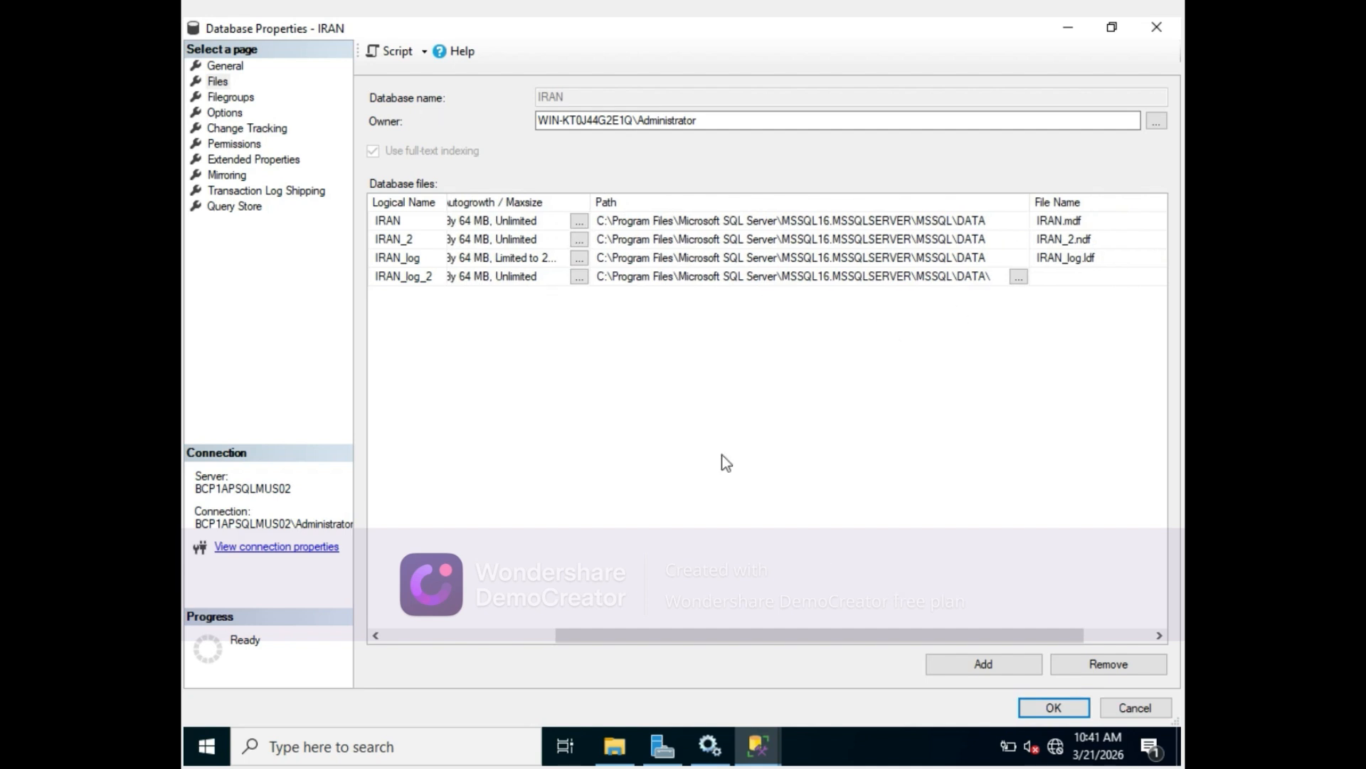
# Script the pending IRAN_log_2 addition to a new query window and execute the generated ALTER DATABASE script
pyautogui.click(425, 52)
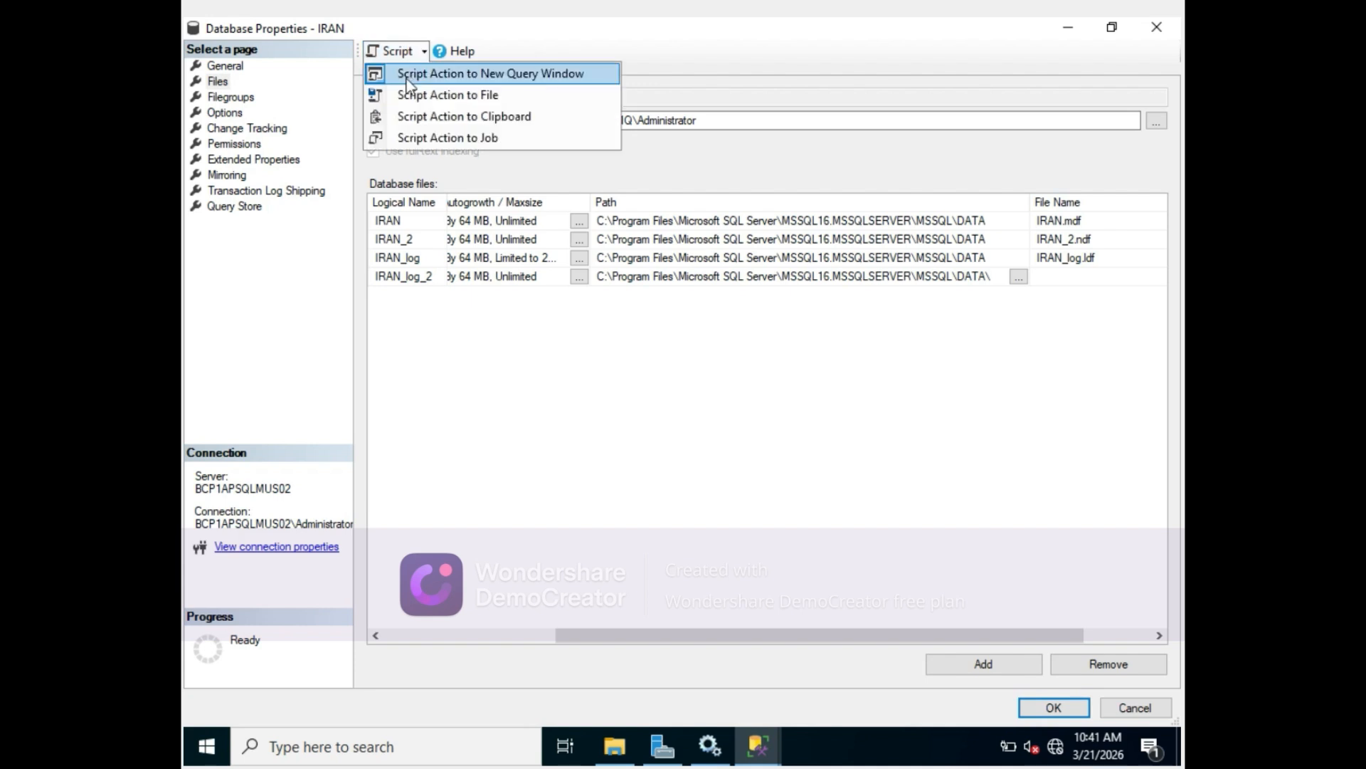
pyautogui.click(409, 78)
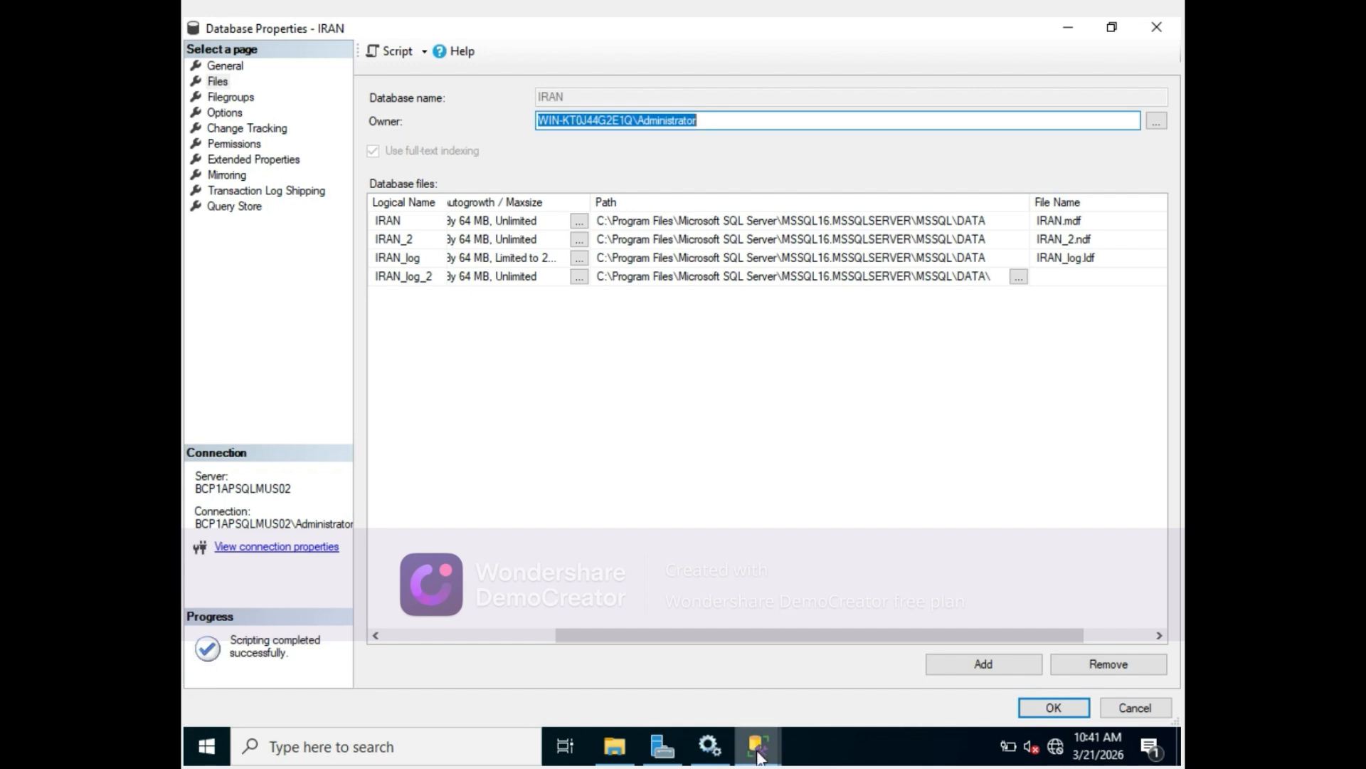
pyautogui.moveTo(758, 751)
pyautogui.click(666, 629)
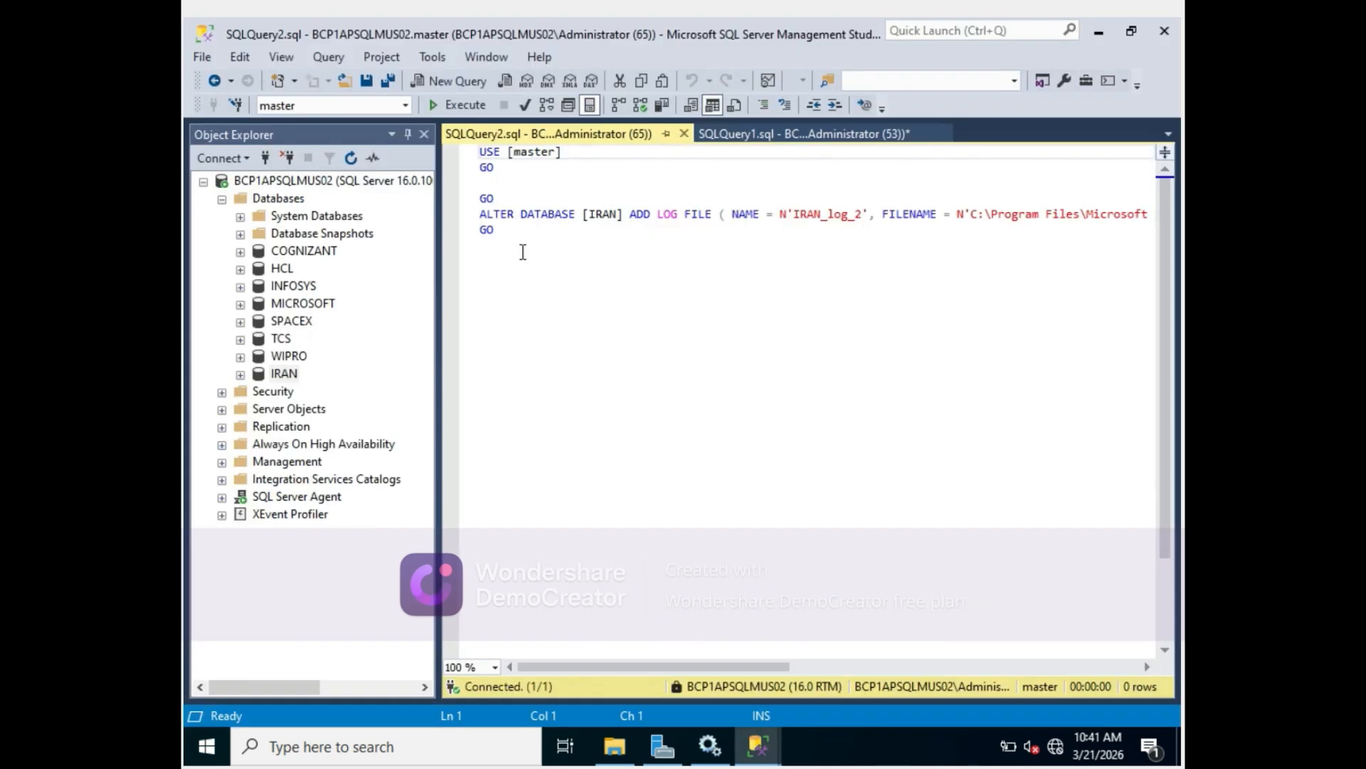
pyautogui.click(466, 107)
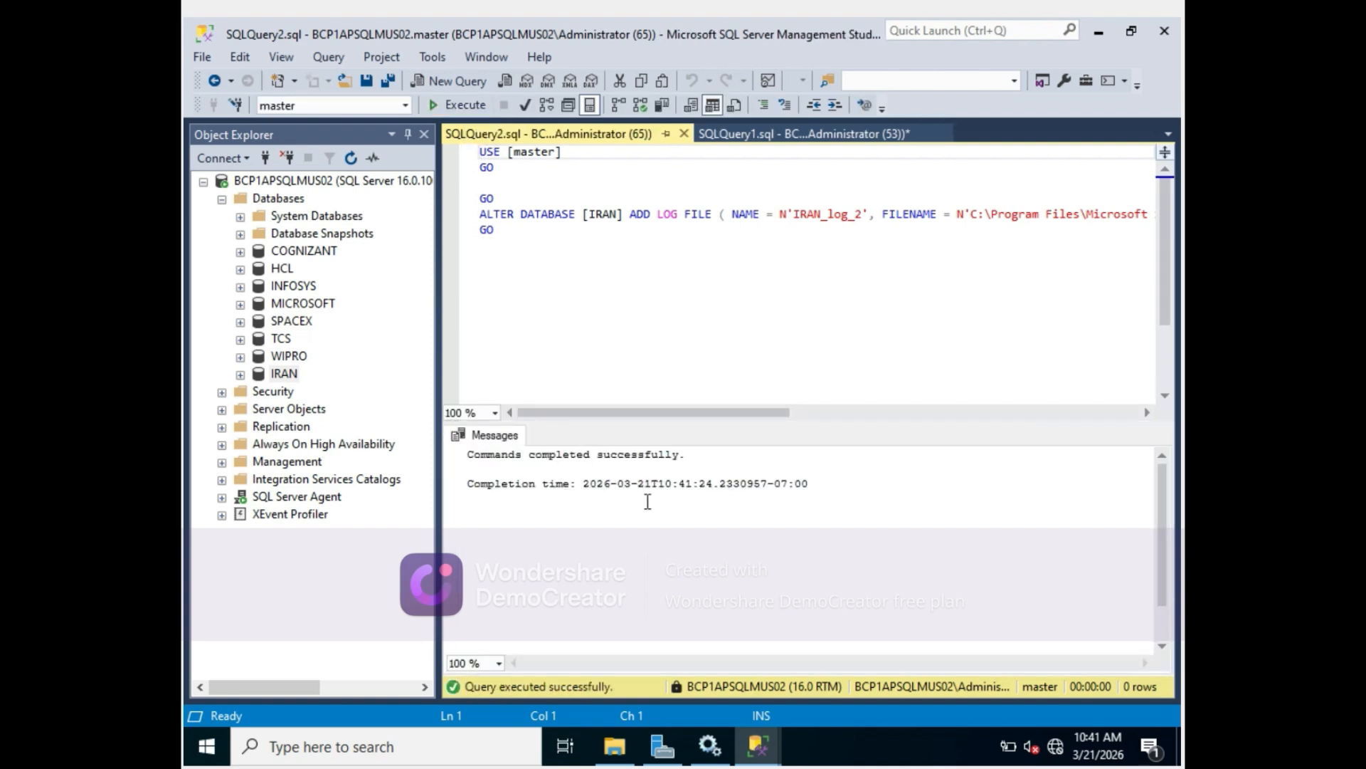
# Return to the IRAN database properties, close them without applying changes and select the IRAN database in Object Explorer
pyautogui.moveTo(757, 747)
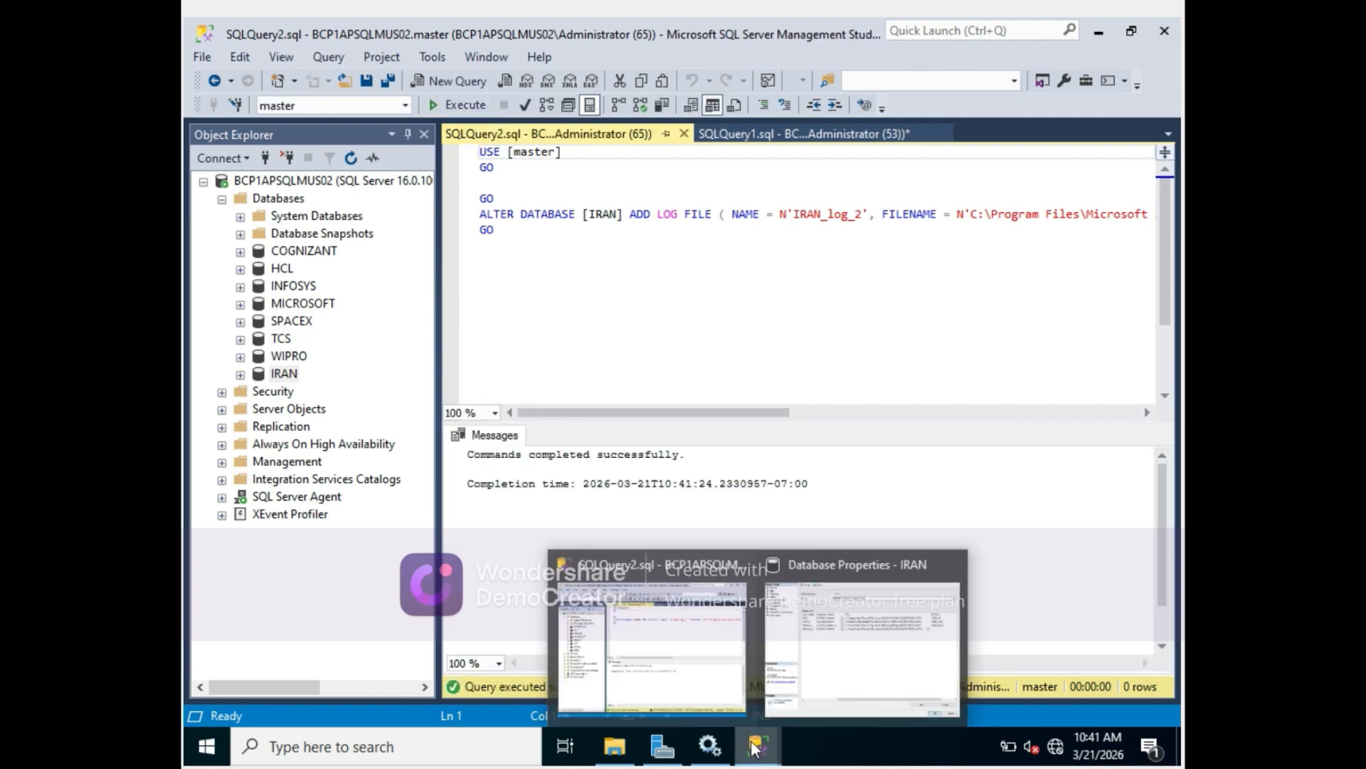
pyautogui.click(821, 626)
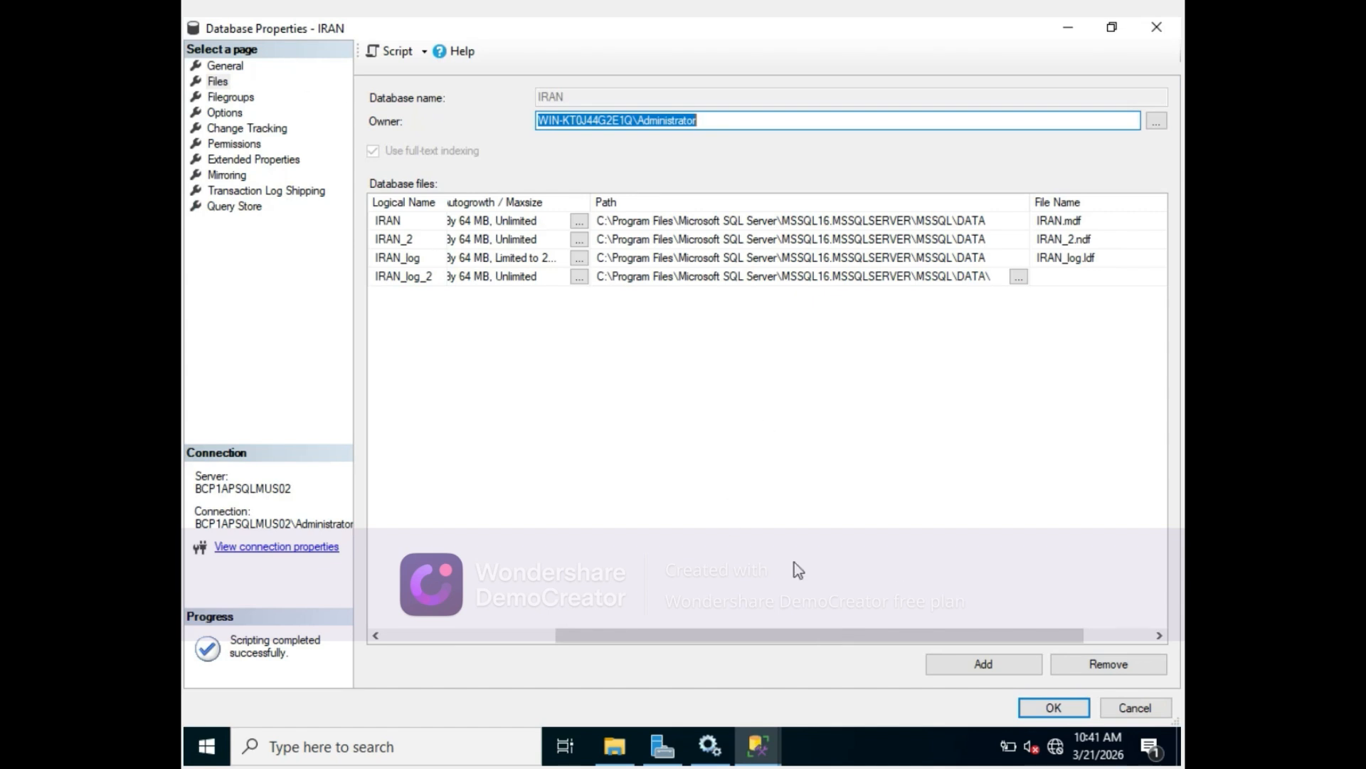
pyautogui.click(1136, 708)
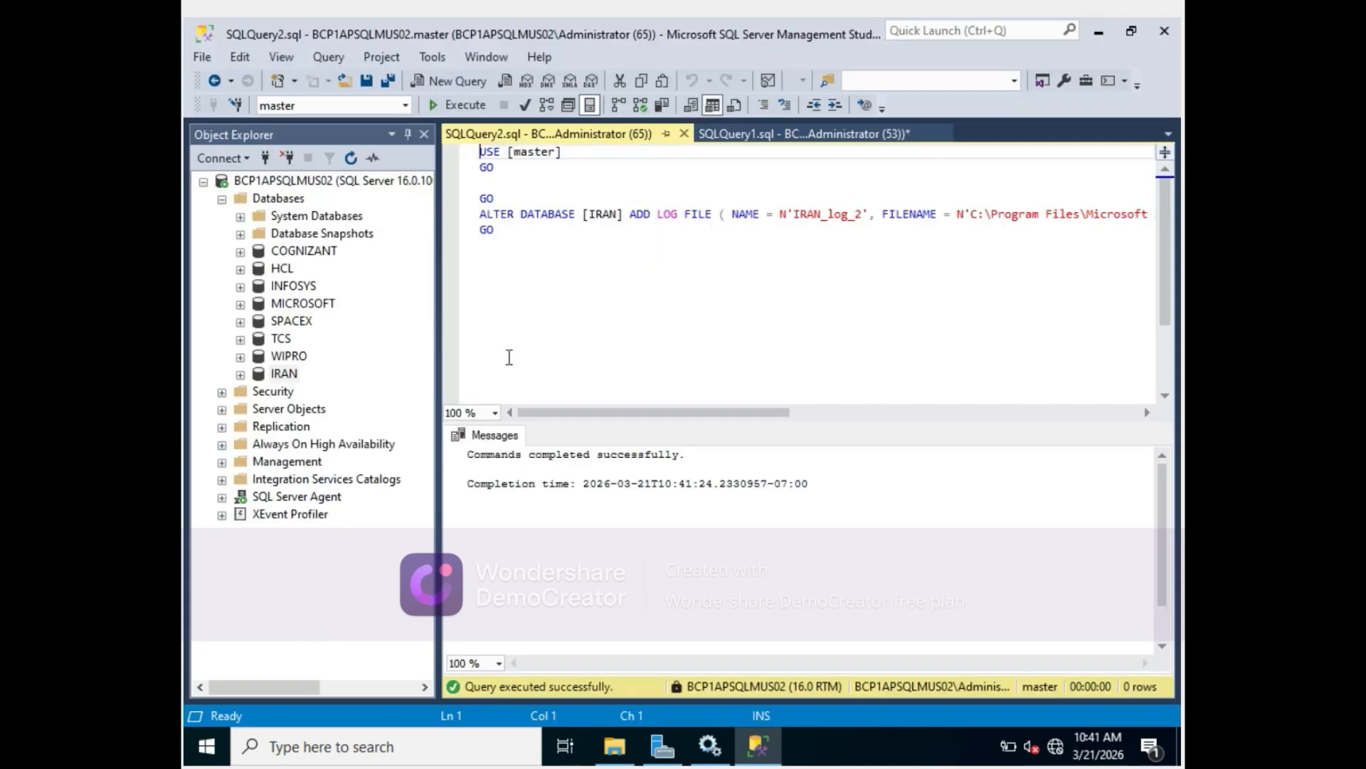
pyautogui.click(288, 374)
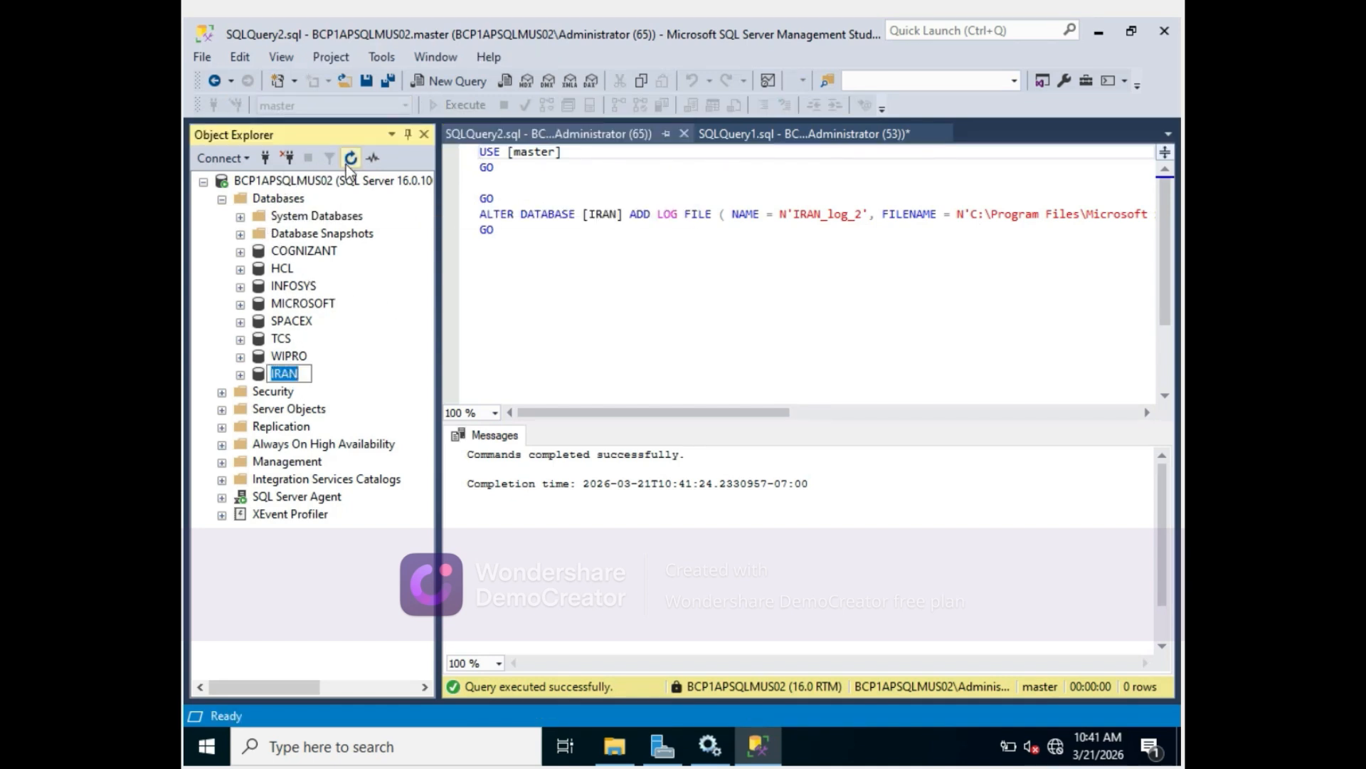
# Refresh the BCP1APSQLMUS02 server in Object Explorer and expand its Databases folder again
pyautogui.click(284, 182)
pyautogui.click(353, 158)
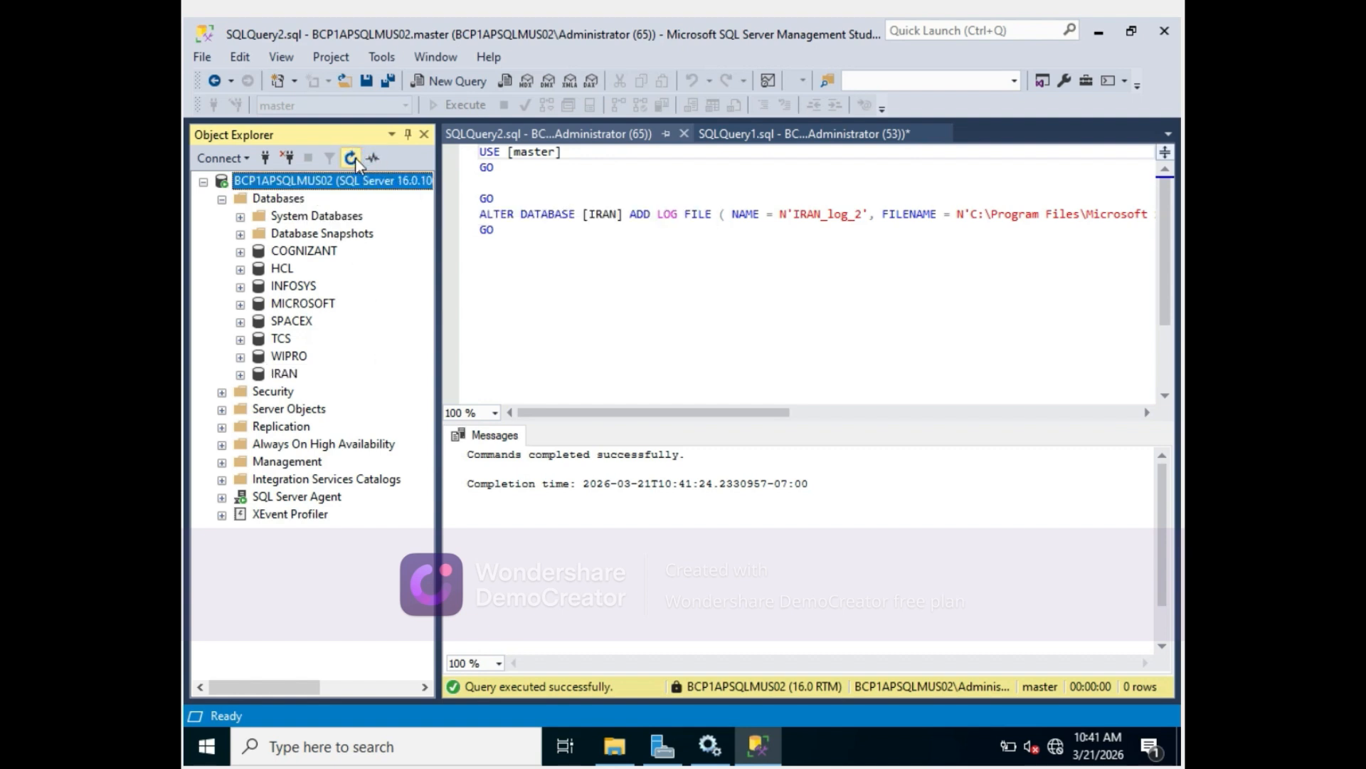
pyautogui.click(222, 201)
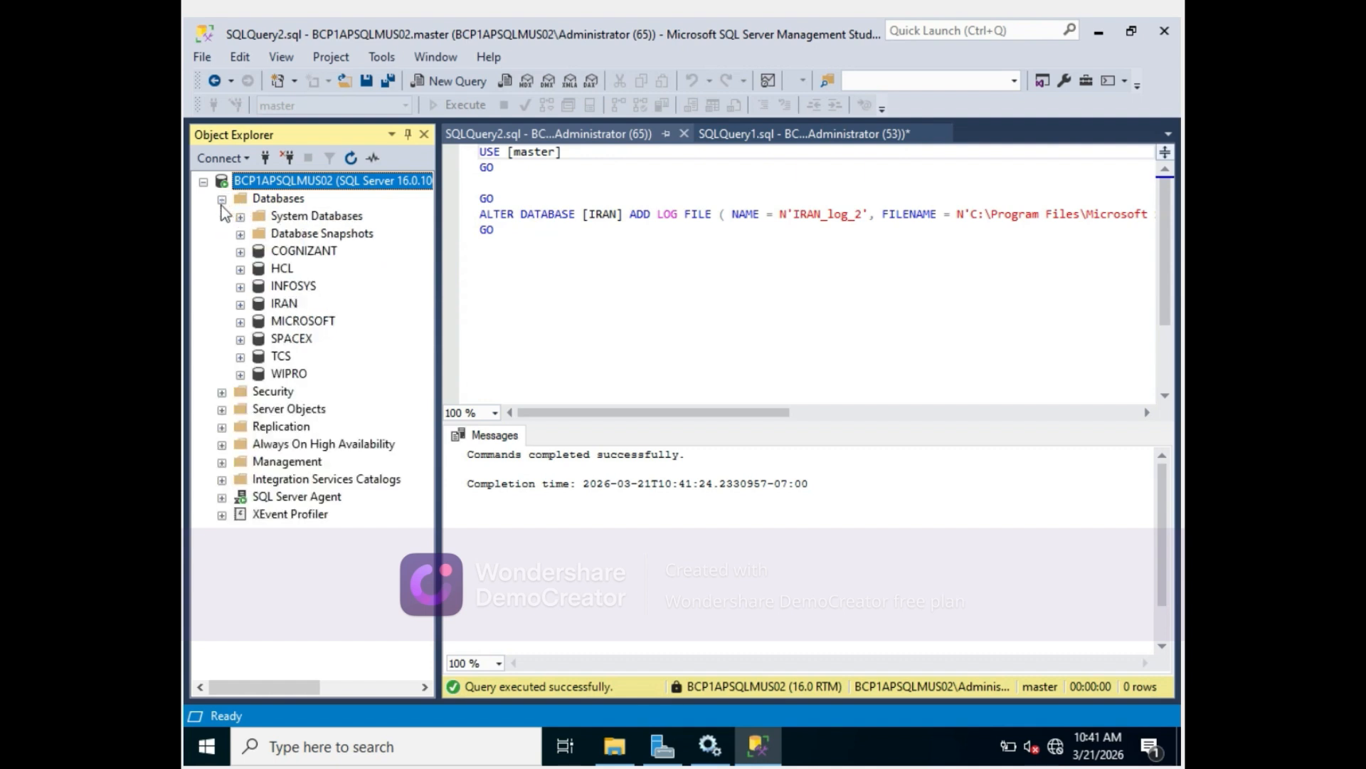
# Open the IRAN database properties and examine the Files page, including each file's path and file name
pyautogui.click(283, 306)
pyautogui.rightClick(283, 306)
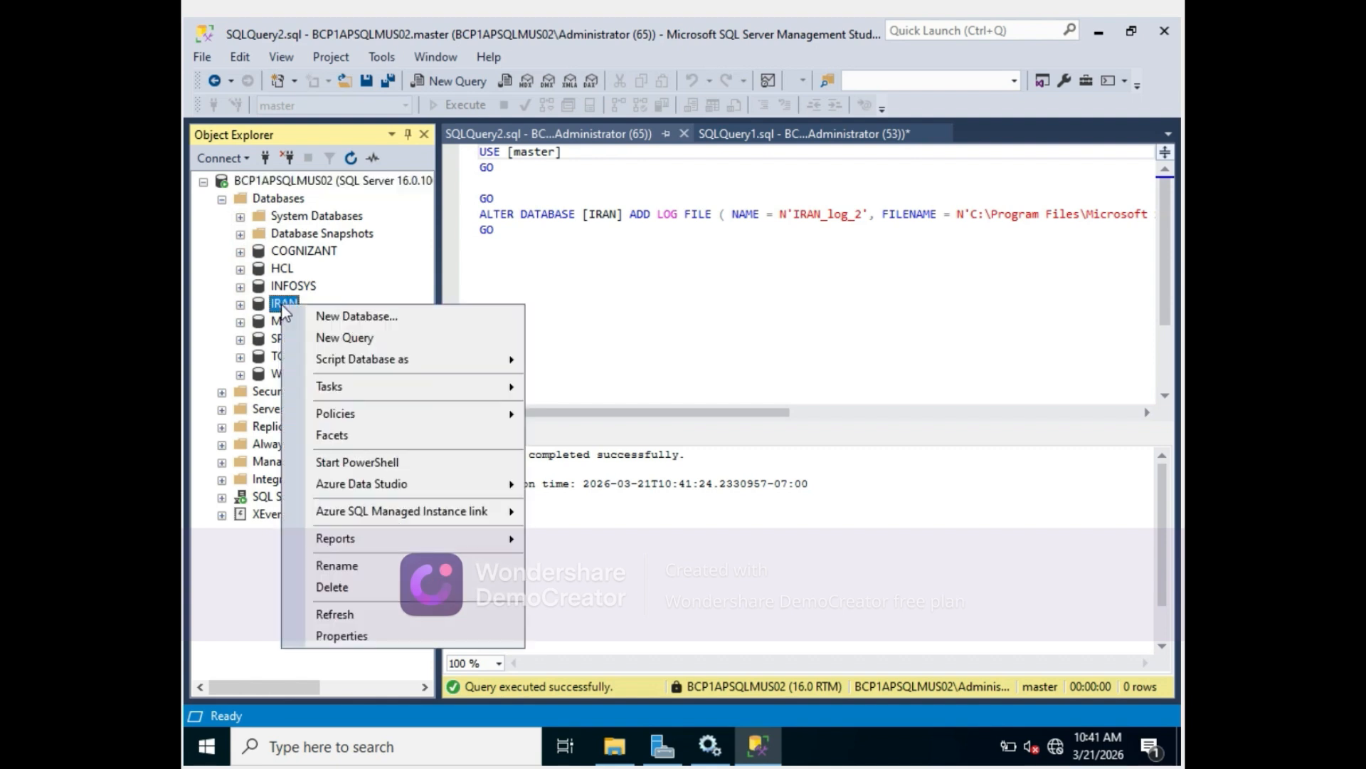
pyautogui.click(322, 637)
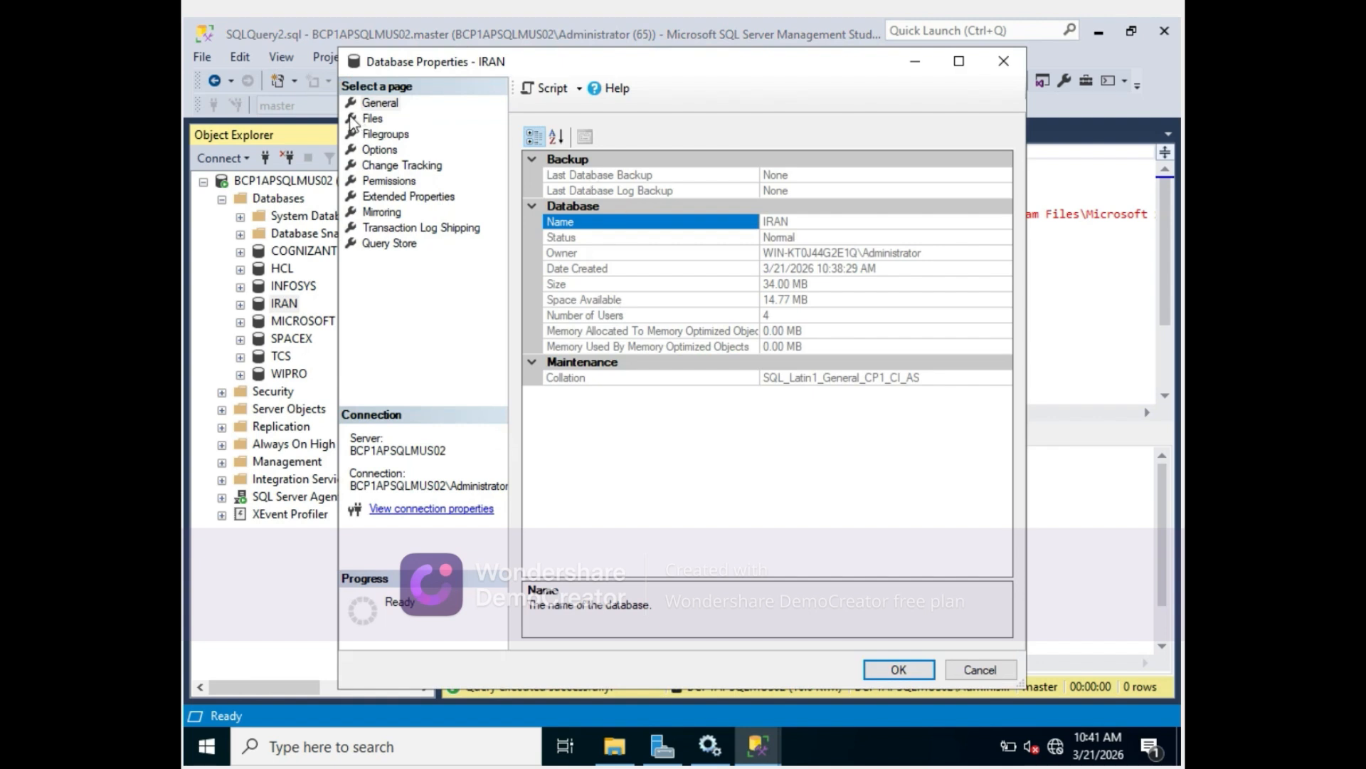
pyautogui.click(370, 119)
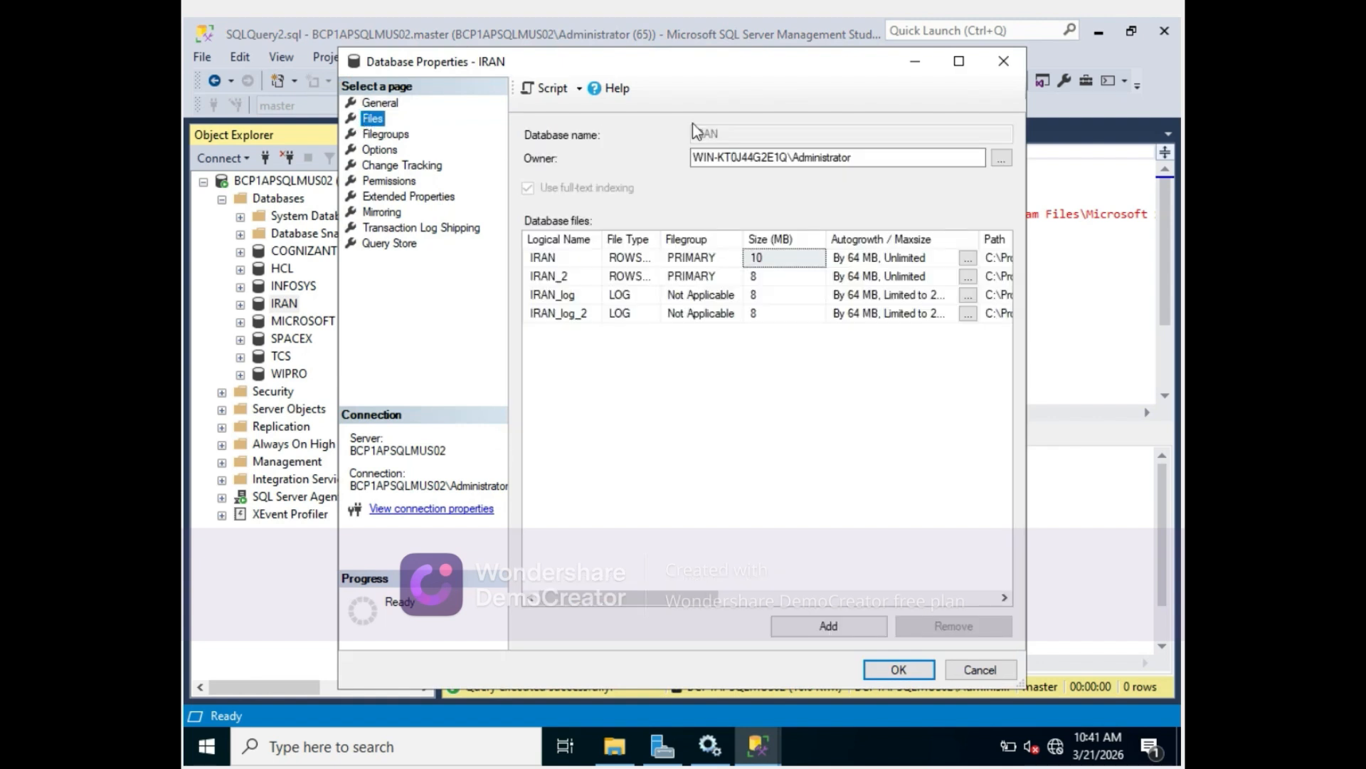
pyautogui.click(965, 60)
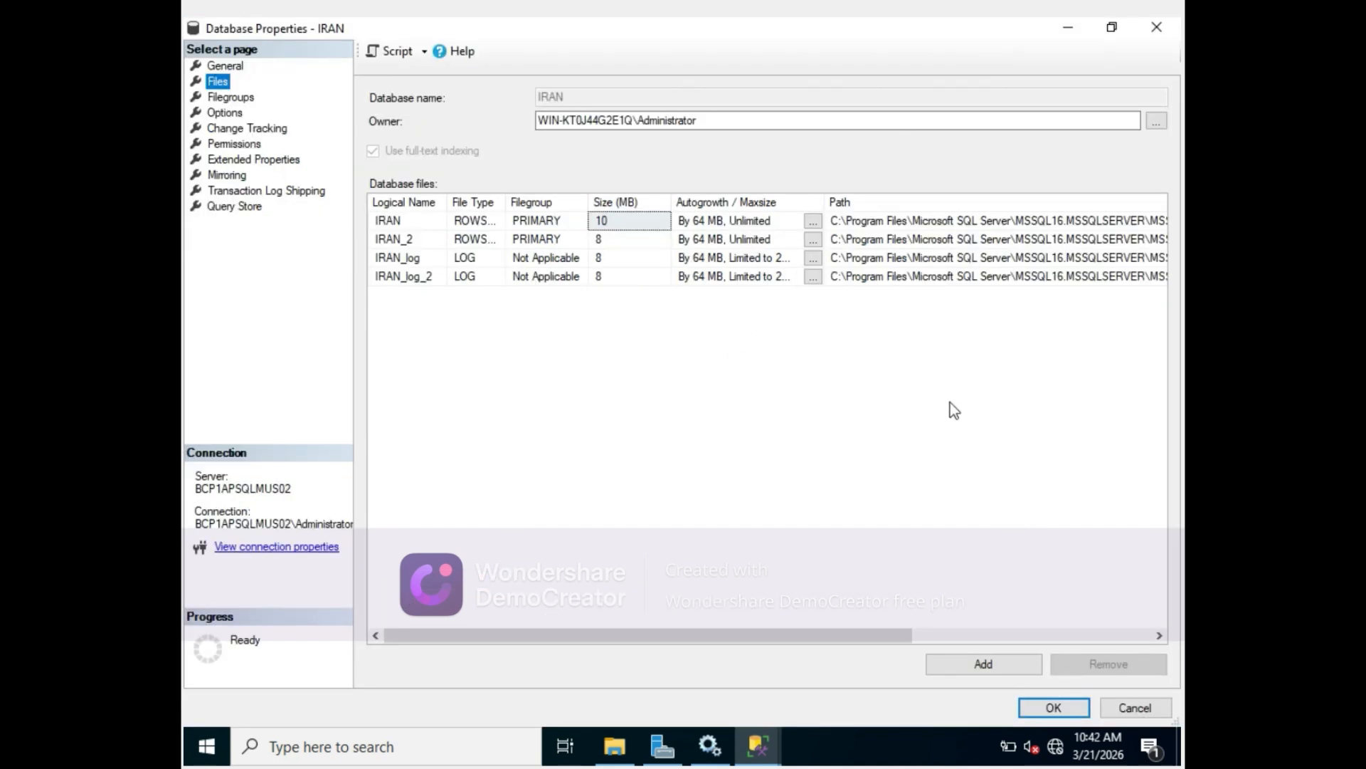
pyautogui.hscroll(5, 953, 411)
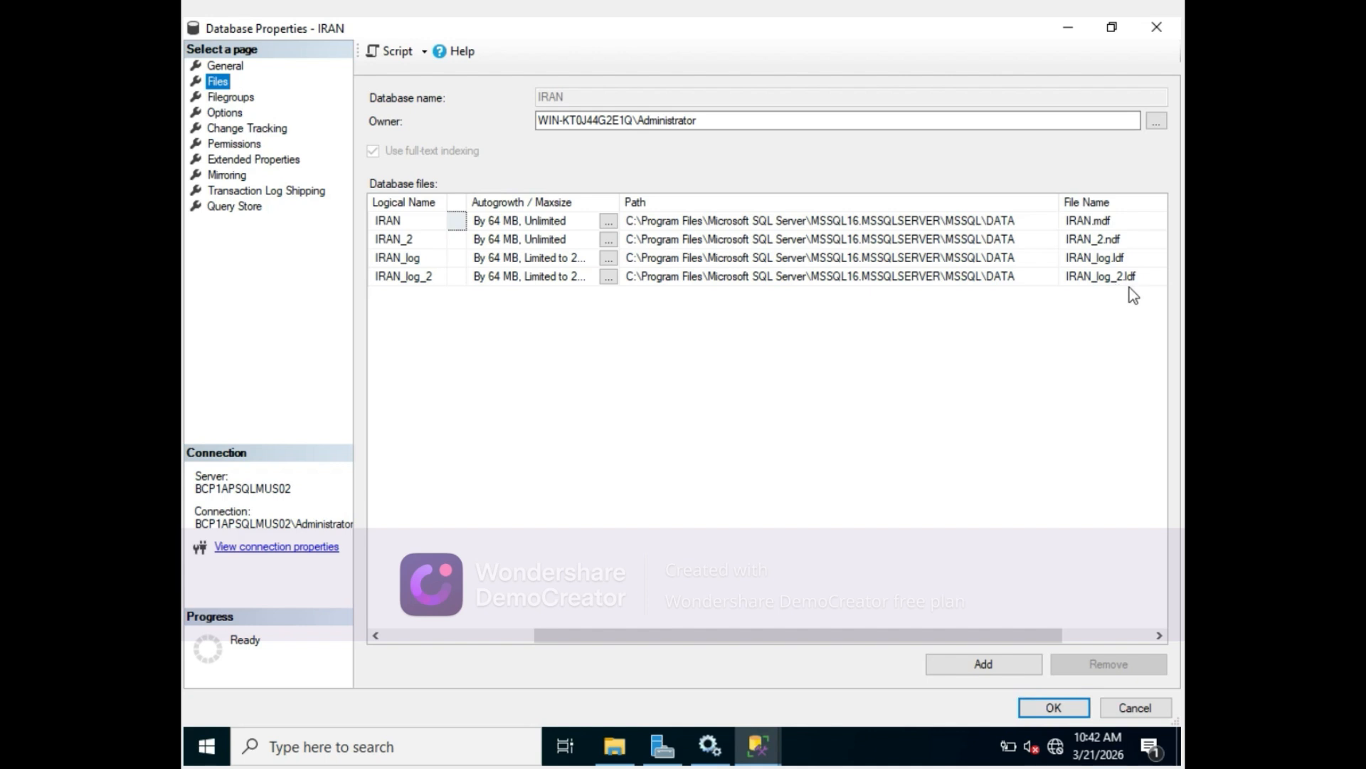
# Switch to the DATA folder in File Explorer and refresh it to check for the IRAN data and log files
pyautogui.moveTo(610, 753)
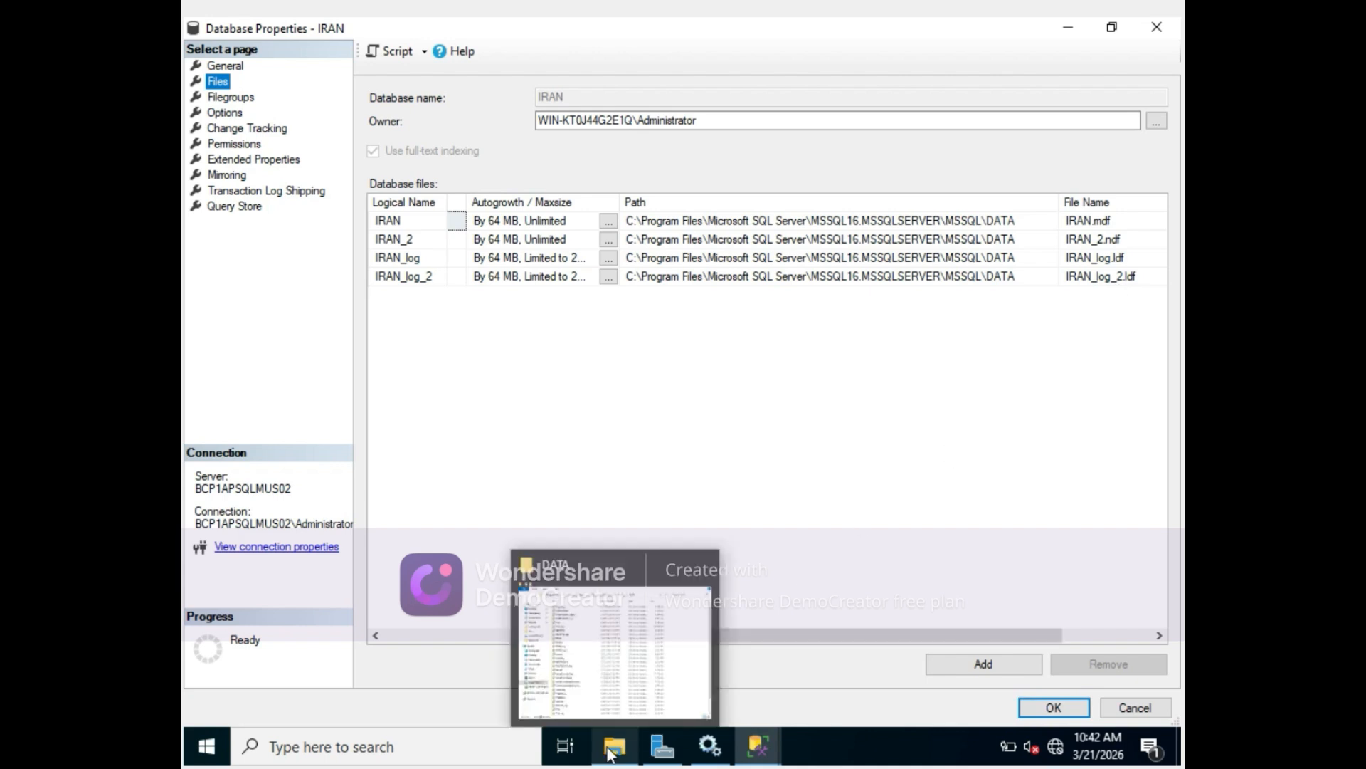
pyautogui.click(575, 647)
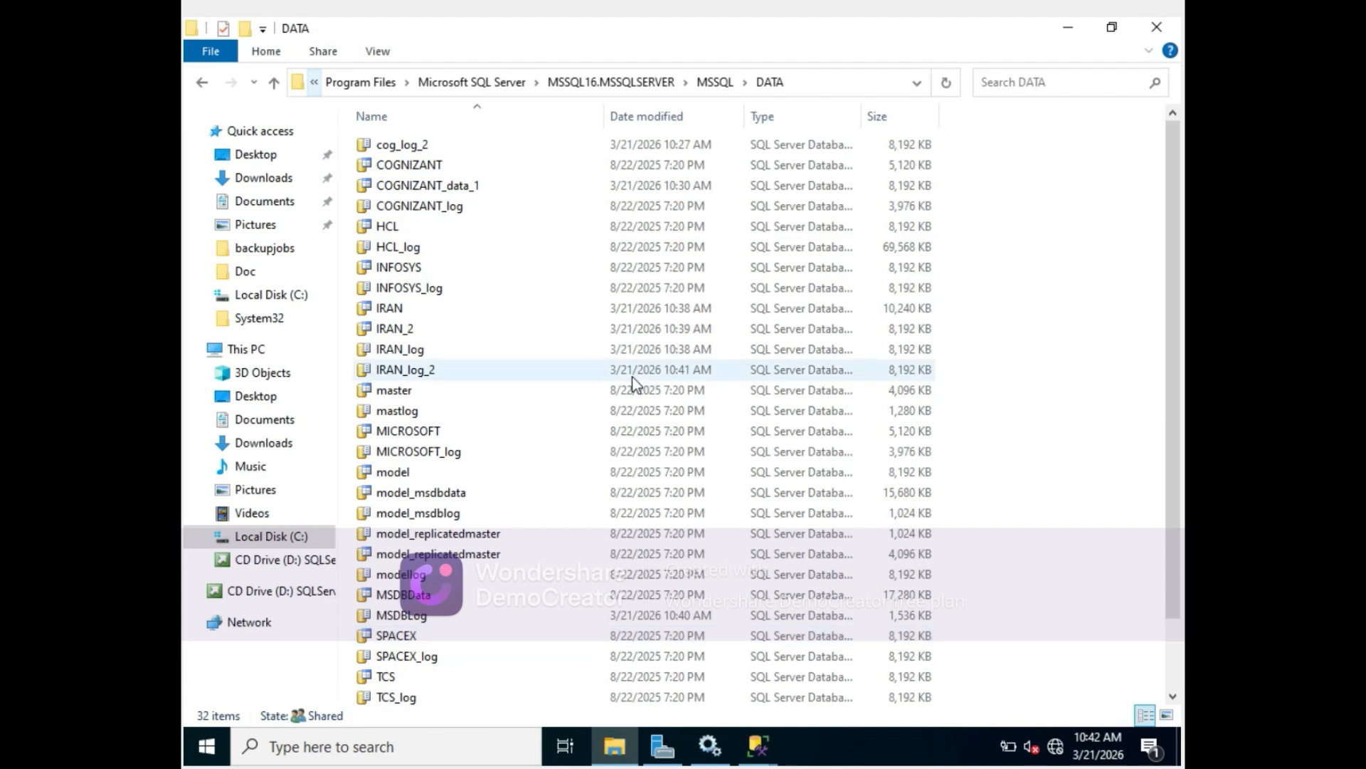
pyautogui.rightClick(1038, 407)
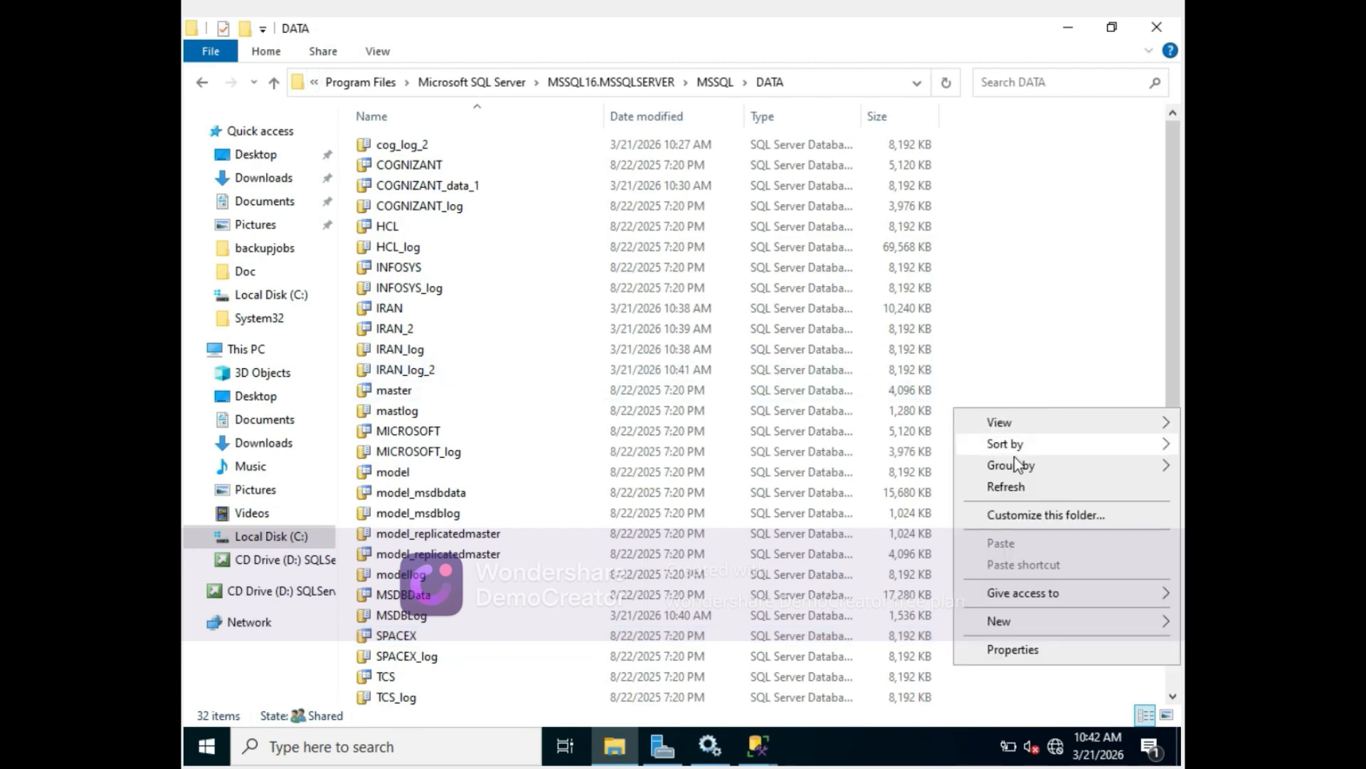
pyautogui.click(1002, 490)
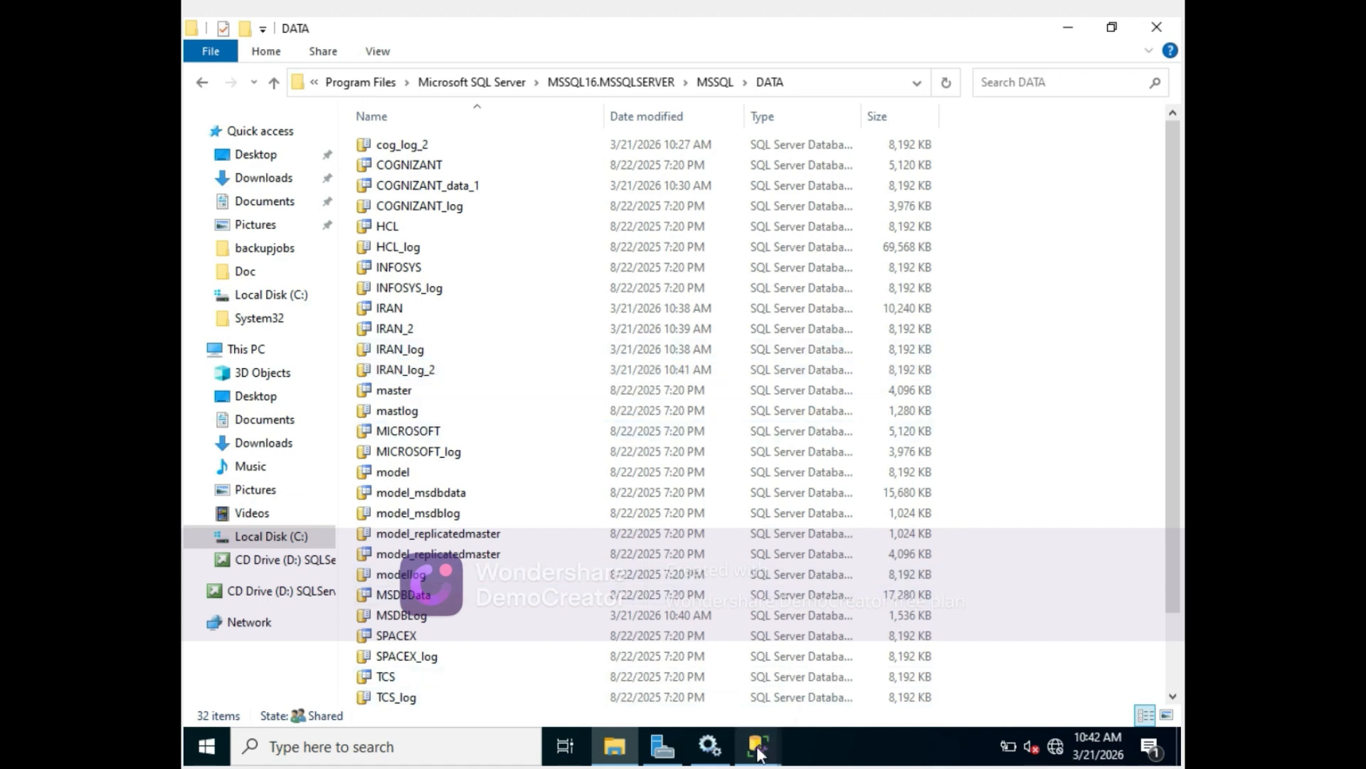
# Switch back to SQL Server Management Studio and bring up the SQLQuery1.sql query with the topic comments
pyautogui.moveTo(752, 757)
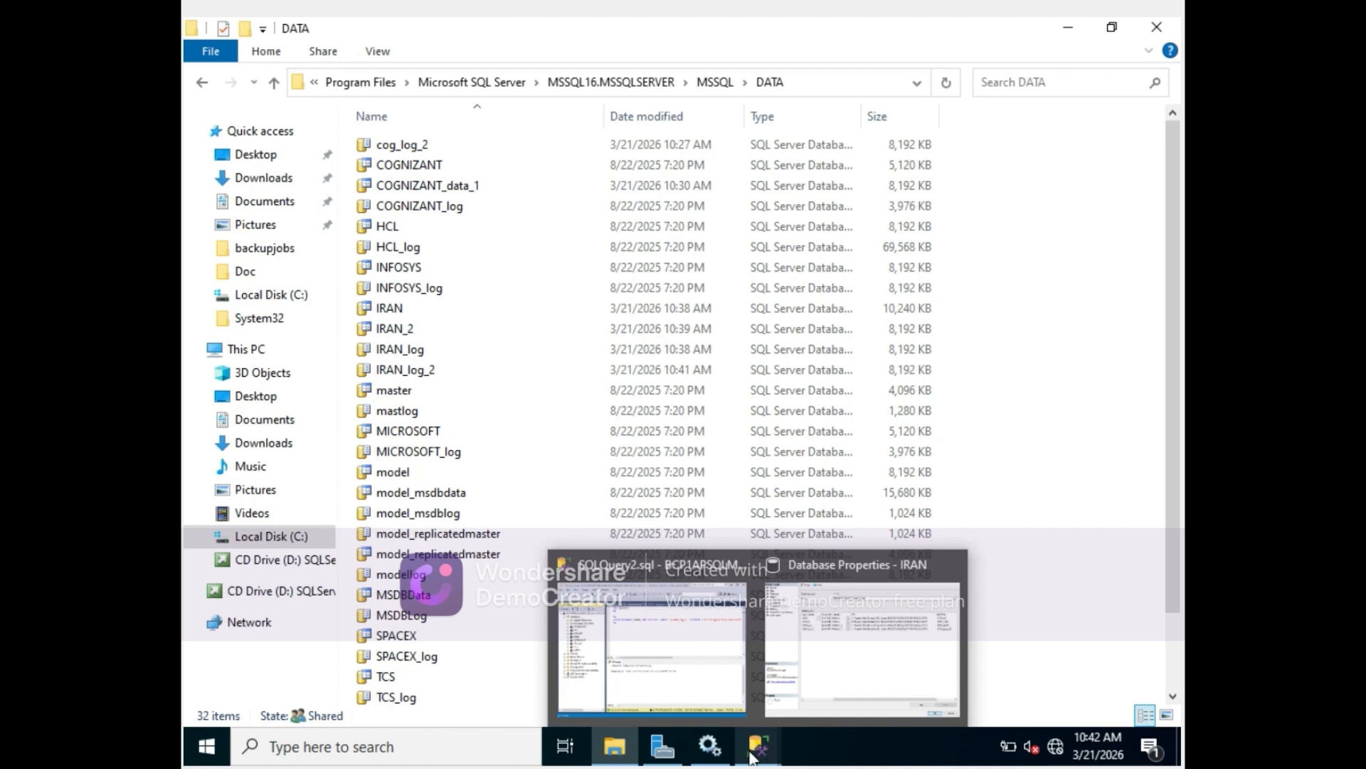
pyautogui.click(679, 637)
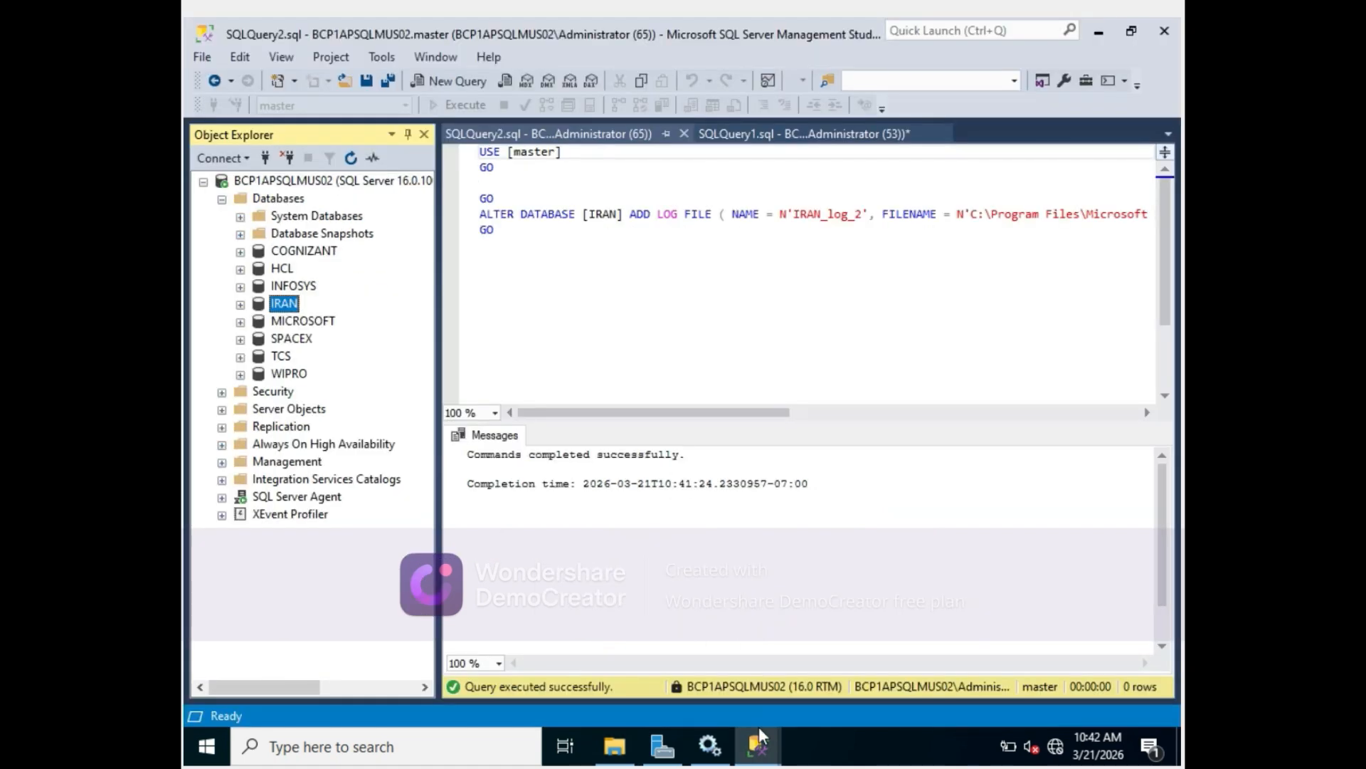
pyautogui.click(779, 139)
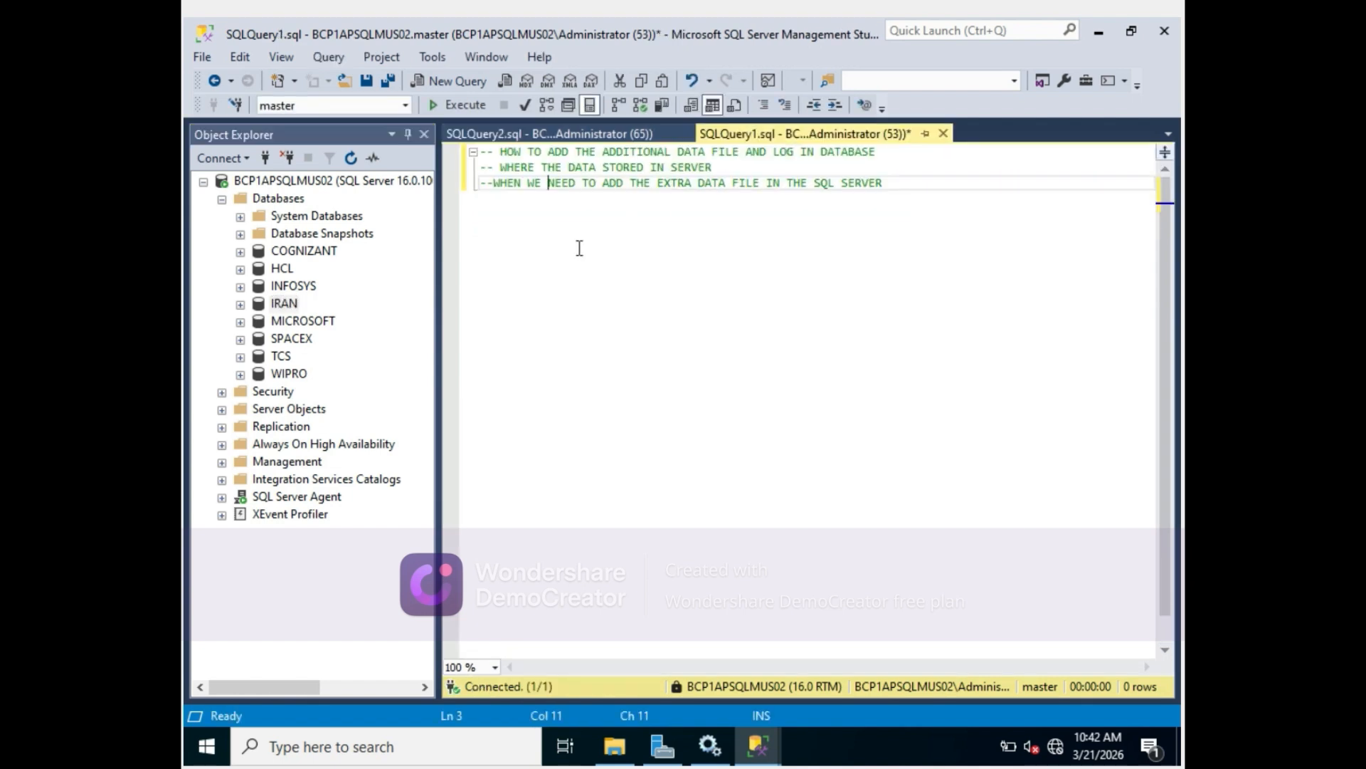